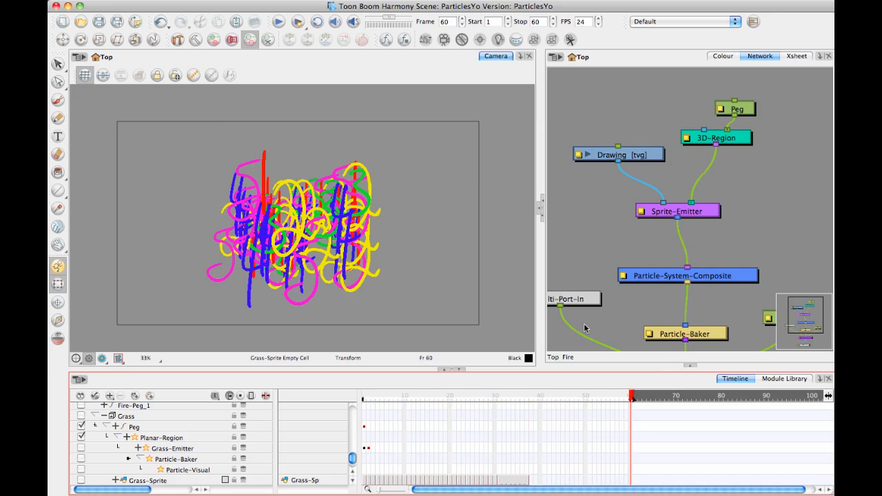
Set the Sprite-Emitter's Size over Age to 0.31 in its rendering properties.
mouse_move(617, 402)
mouse_down()
mouse_move(364, 403)
mouse_move(516, 407)
mouse_move(748, 389)
mouse_move(504, 406)
mouse_move(330, 404)
mouse_move(653, 402)
mouse_up()
drag(741, 213, 715, 208)
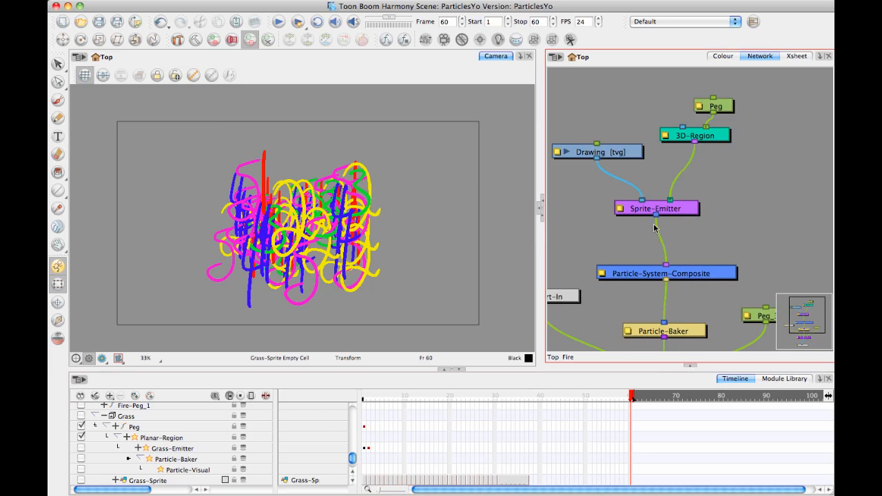
click(620, 210)
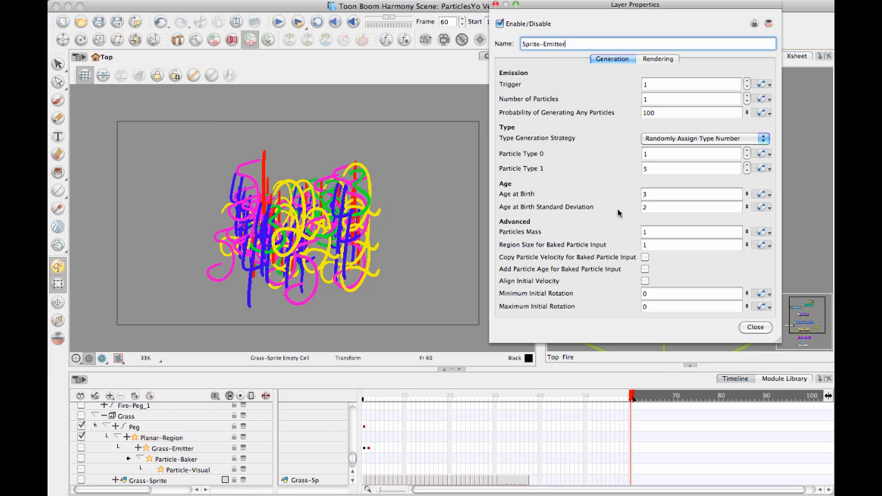
click(659, 59)
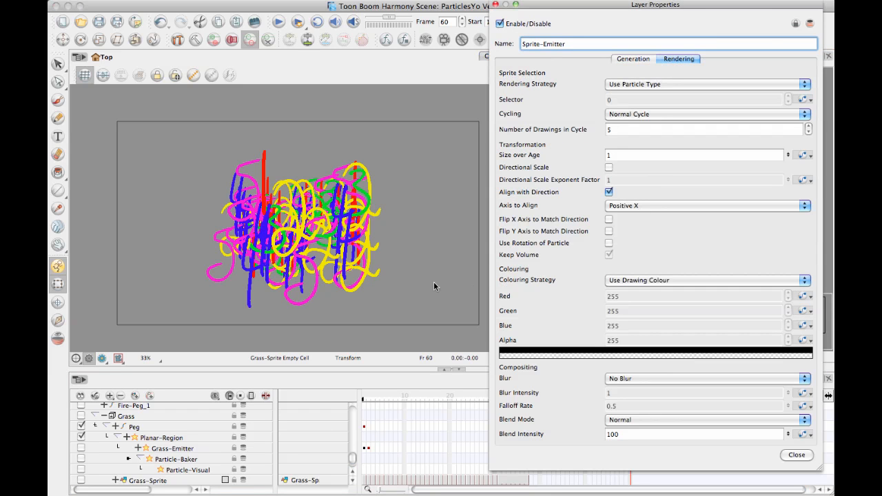
click(65, 263)
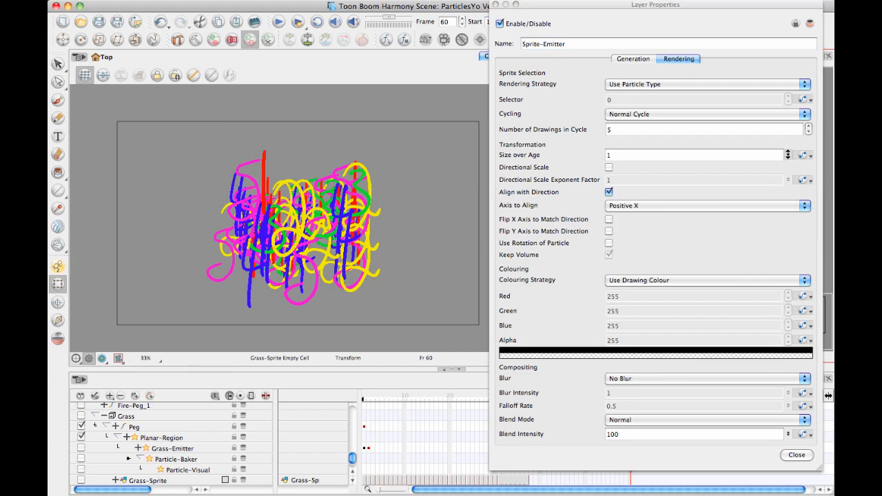
drag(788, 155, 790, 201)
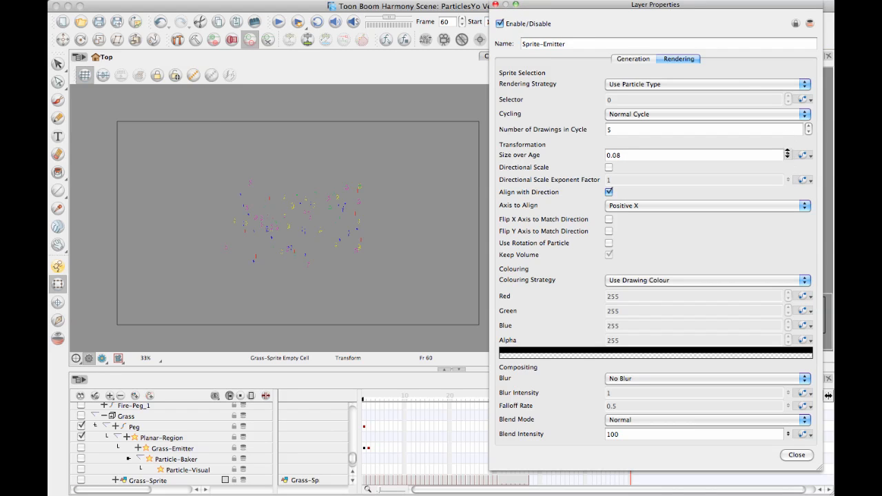
drag(787, 155, 790, 126)
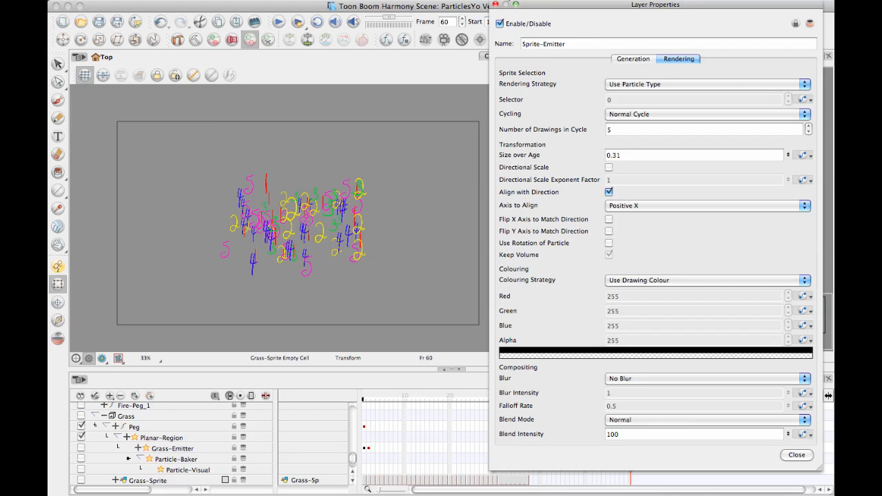
click(496, 5)
Preview the resized particles along the timeline and return to frame 1 with nothing selected.
click(370, 404)
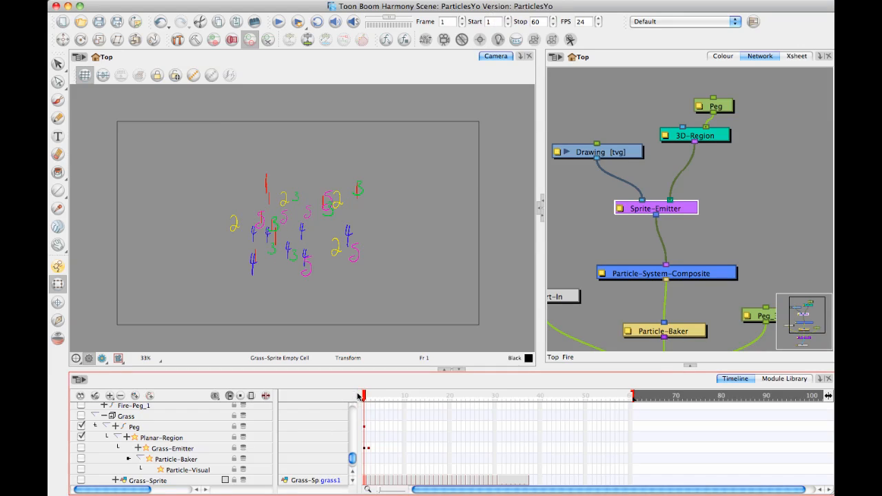
key(Return)
drag(537, 410, 348, 400)
click(758, 217)
click(405, 232)
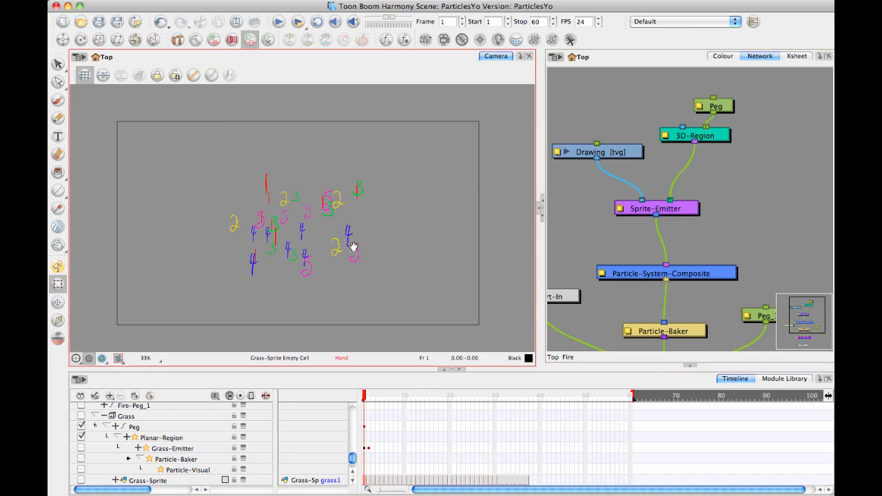
Shift the Drawing, Peg, 3D-Region and Sprite-Emitter nodes sideways together, freeing space above Particle-System-Composite.
mouse_move(649, 167)
mouse_down()
mouse_move(681, 156)
mouse_move(712, 185)
mouse_up()
mouse_move(643, 105)
mouse_down()
mouse_move(681, 127)
mouse_move(803, 241)
mouse_up()
drag(749, 228, 668, 228)
click(691, 218)
drag(699, 161, 745, 168)
drag(624, 177, 626, 136)
drag(791, 257, 750, 194)
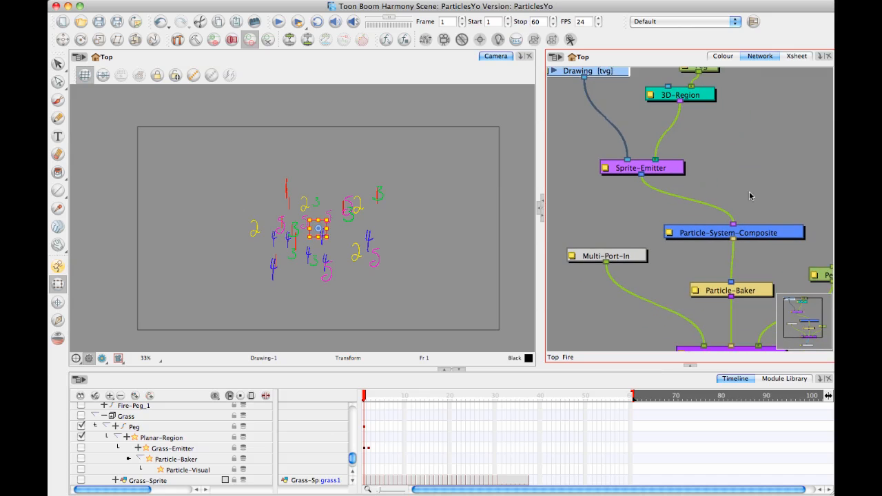
Add a Move Particles module connected to Particle-System-Composite and place an unconnected Gravity module near it.
click(750, 194)
click(774, 388)
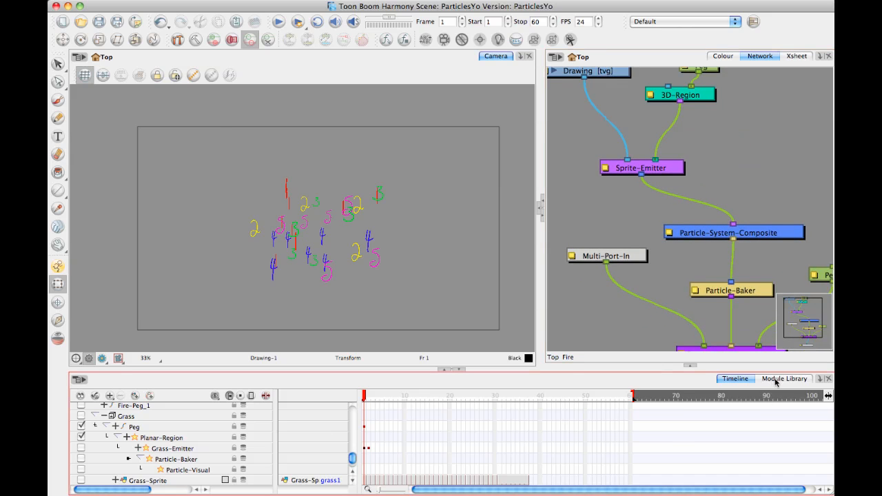
click(776, 379)
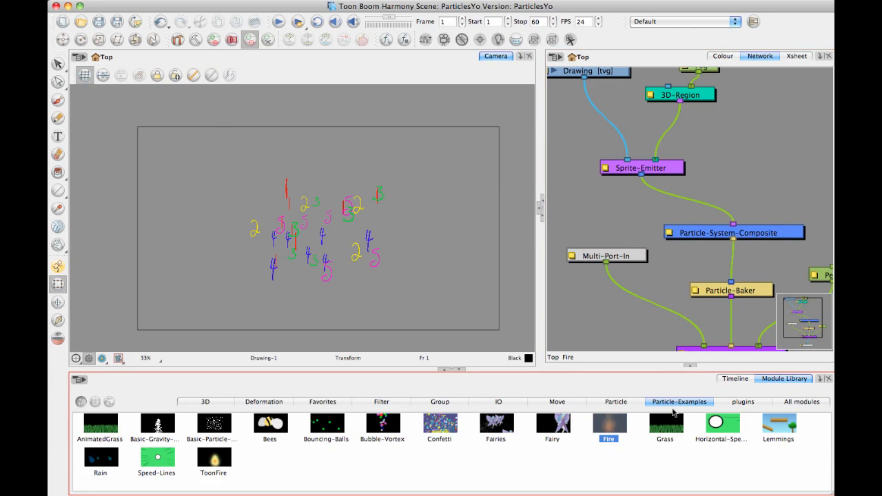
click(620, 402)
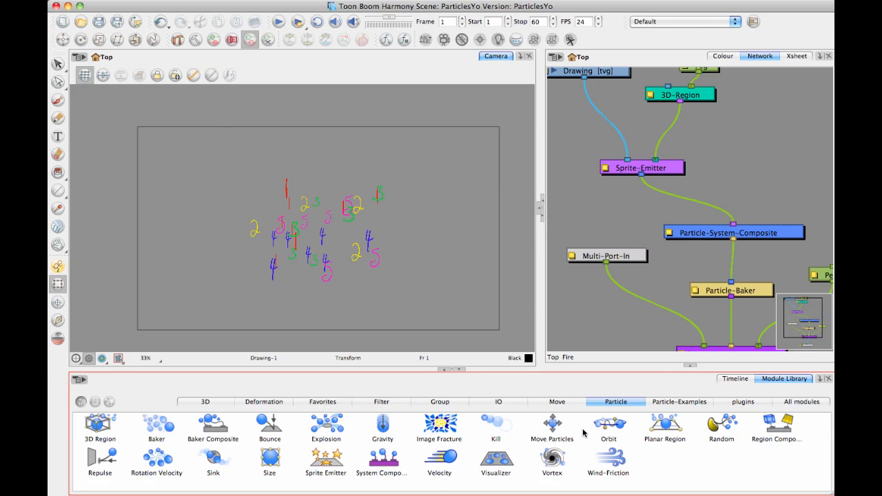
drag(554, 425, 757, 224)
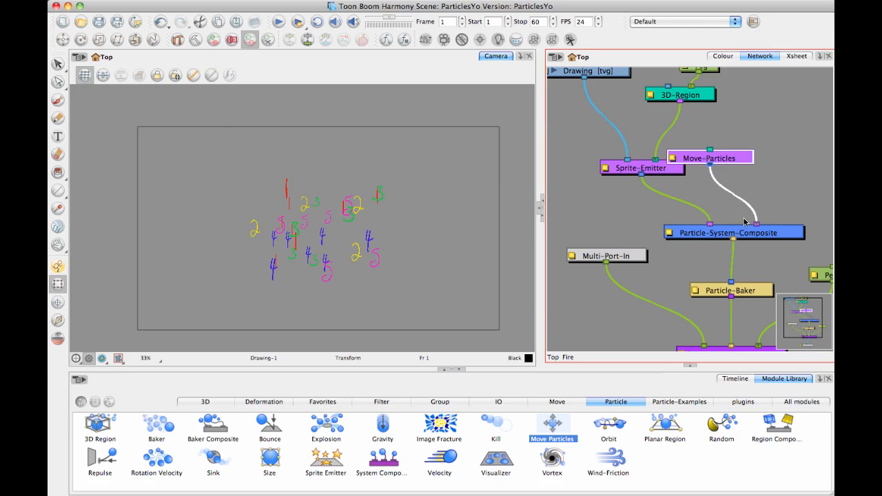
drag(709, 149, 671, 169)
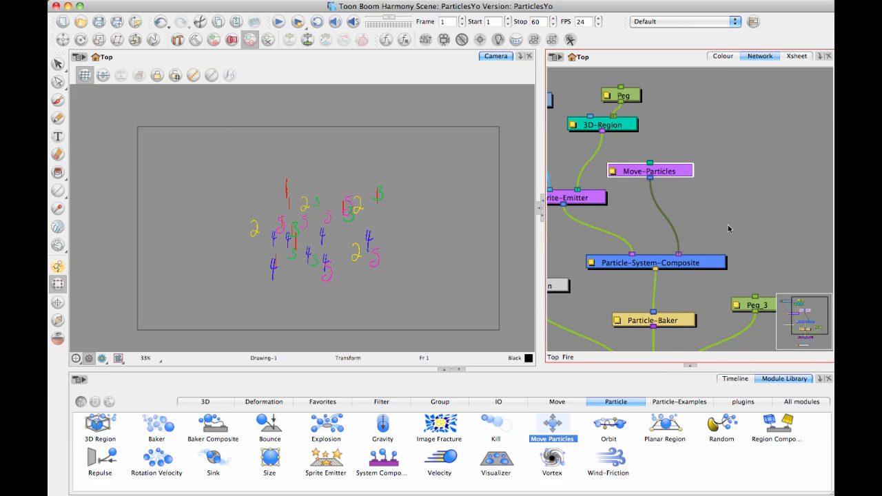
drag(717, 210, 683, 200)
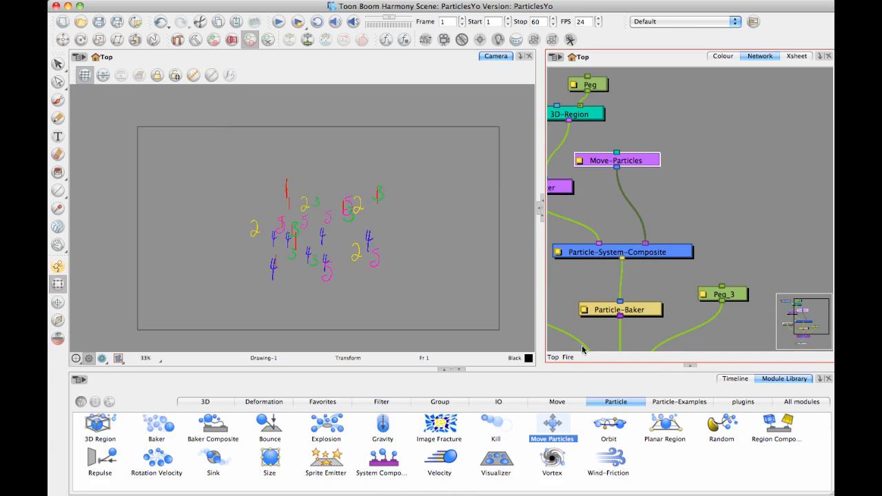
drag(372, 436, 699, 128)
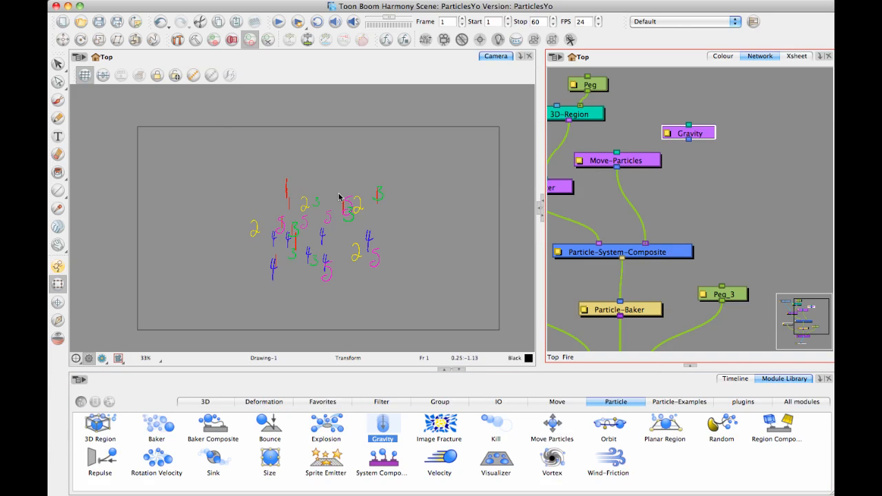
Move the 3D-Region's peg upward to the upper edge of the camera frame.
drag(602, 83, 655, 124)
click(655, 124)
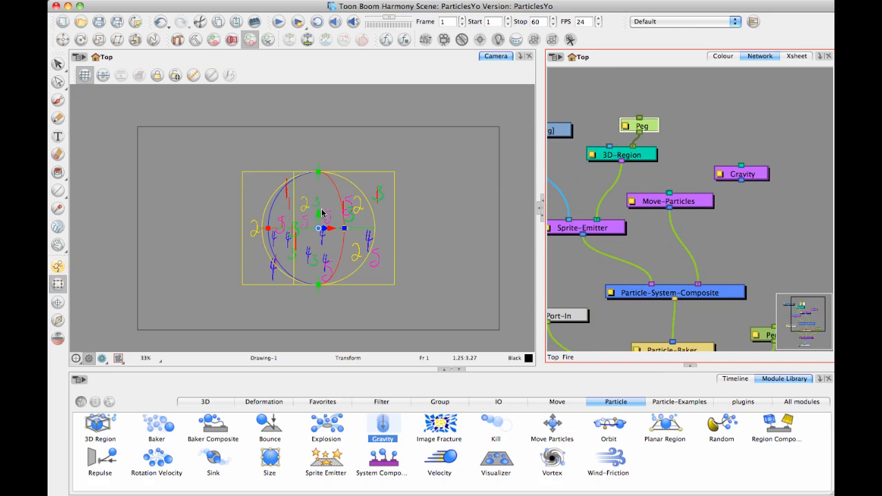
drag(318, 216, 313, 119)
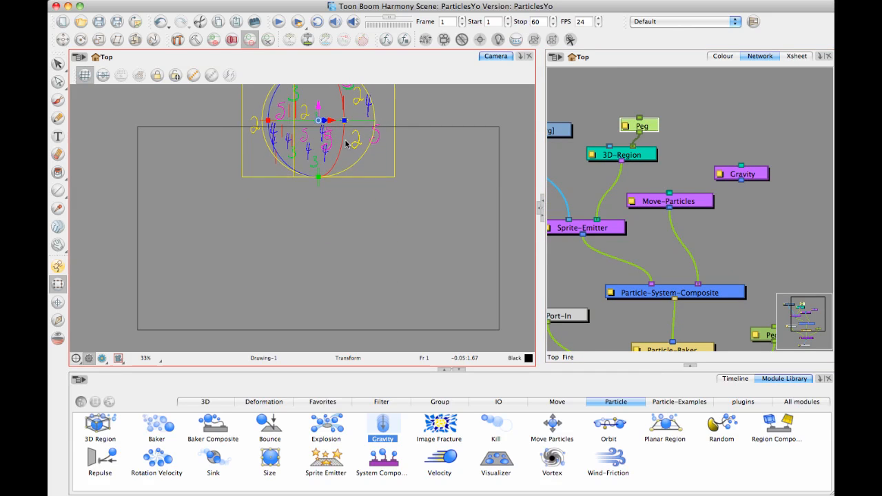
key(2)
click(449, 131)
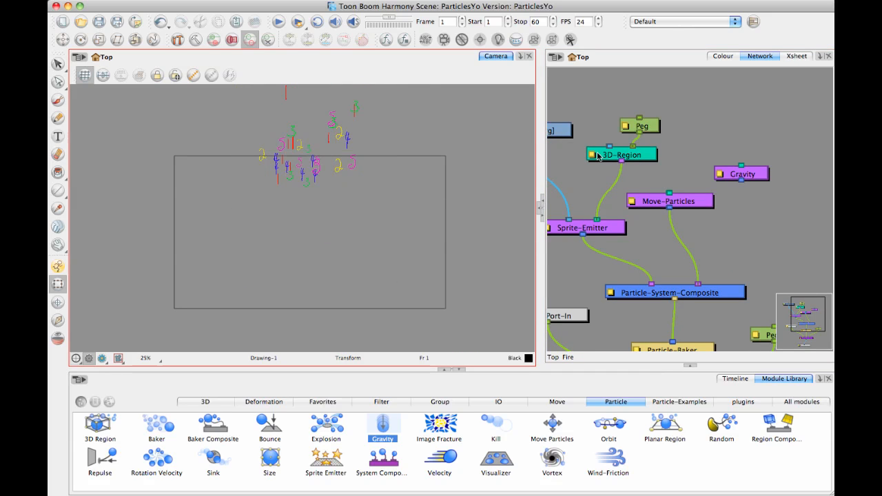
Examine the shape types available in the 3D-Region's properties and close them without changing anything.
click(698, 120)
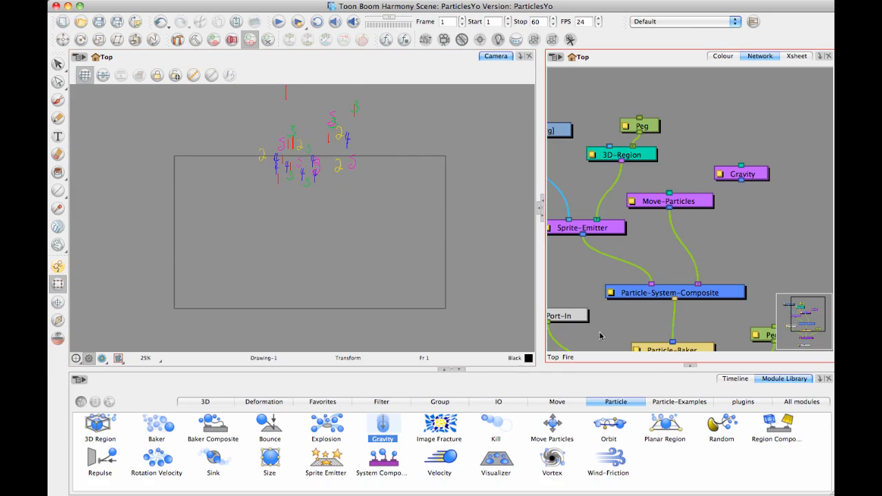
double_click(596, 154)
click(623, 79)
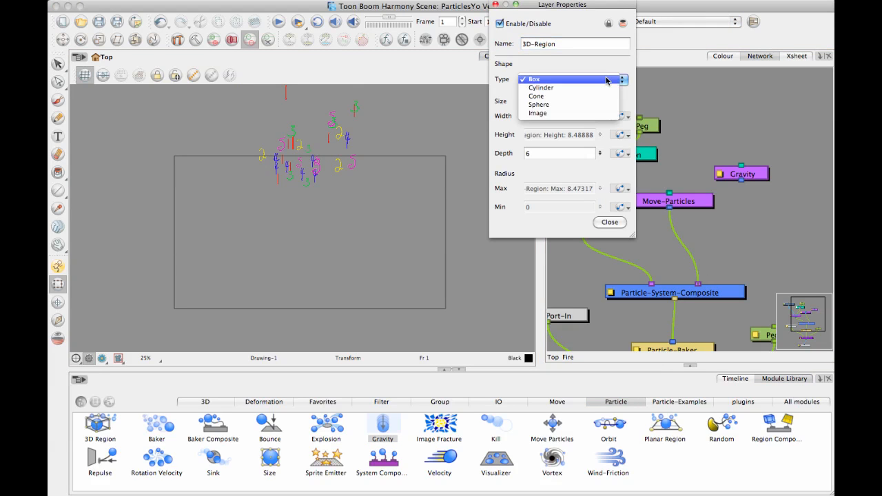
click(673, 76)
click(614, 222)
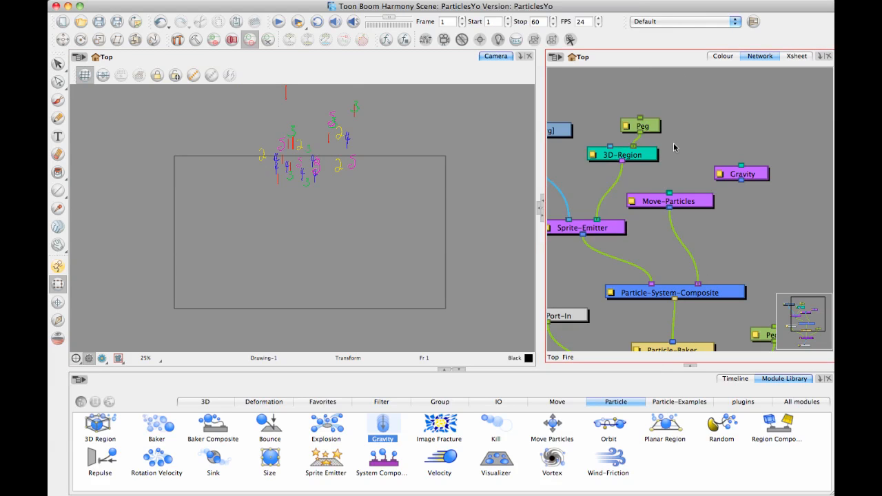
Show the 3D-Region's controls, try widening the box from its corner point, and undo the resize.
click(195, 74)
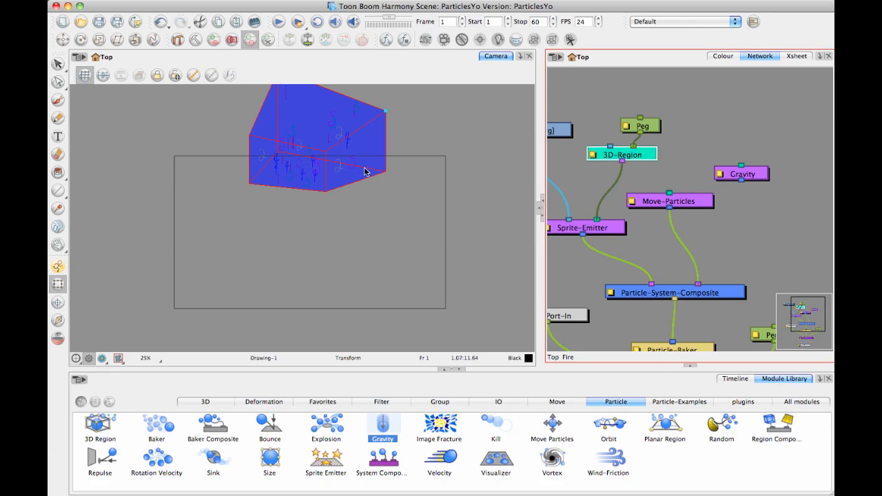
click(409, 133)
drag(392, 135, 471, 156)
key(super+z)
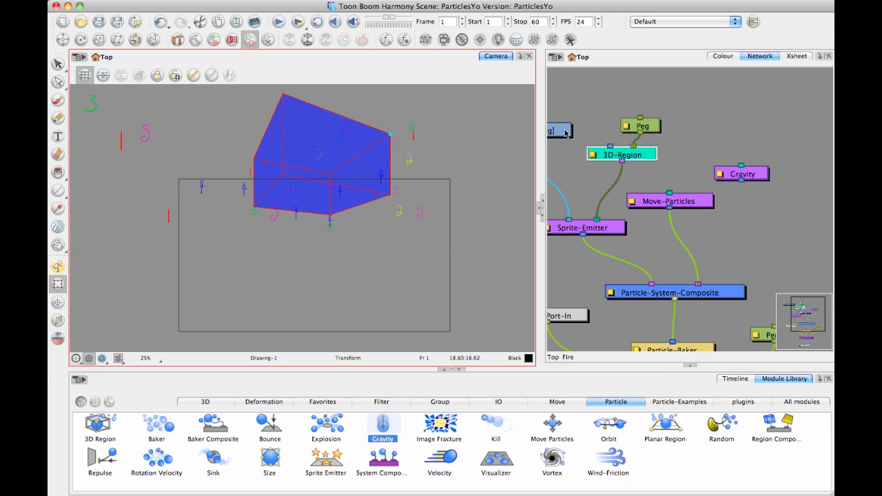
click(484, 119)
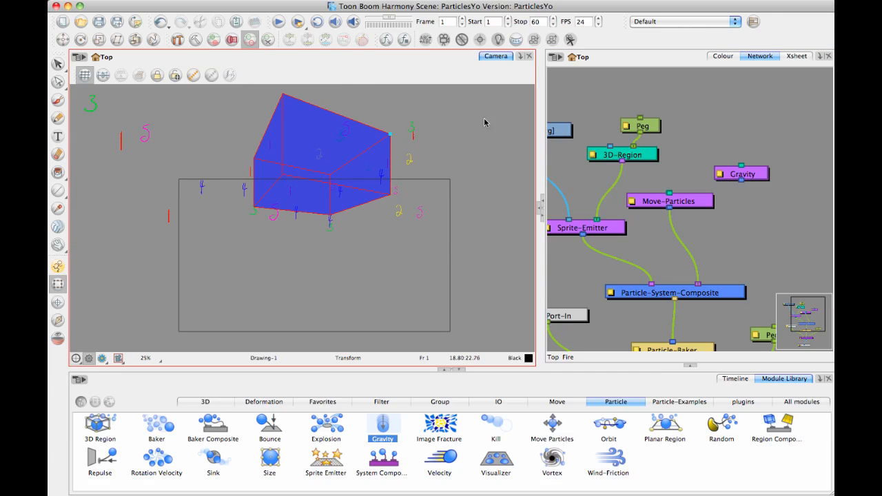
Nudge the 3D-Region's peg and undo the recent peg moves.
drag(587, 135, 621, 145)
click(675, 134)
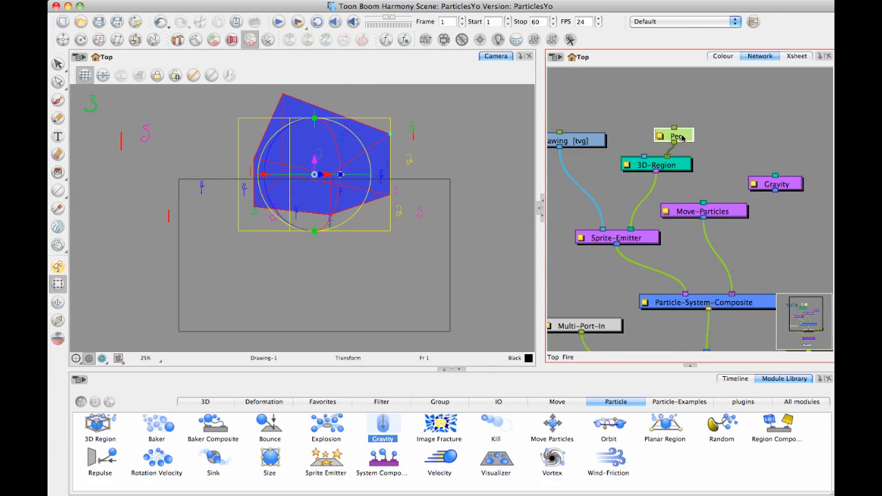
mouse_move(314, 159)
mouse_down()
mouse_move(316, 142)
mouse_move(321, 178)
mouse_move(344, 157)
mouse_move(320, 163)
mouse_up()
key(super+z)
key(super+z)
key(super+z)
key(super+z)
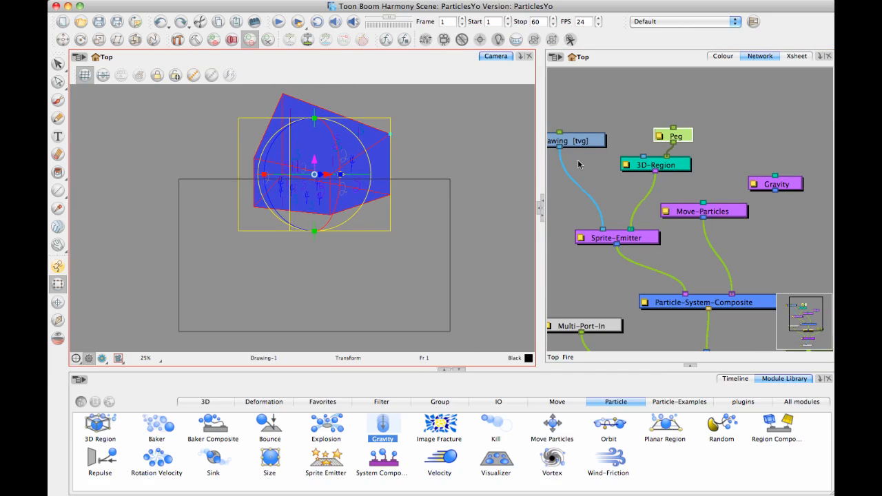
click(708, 178)
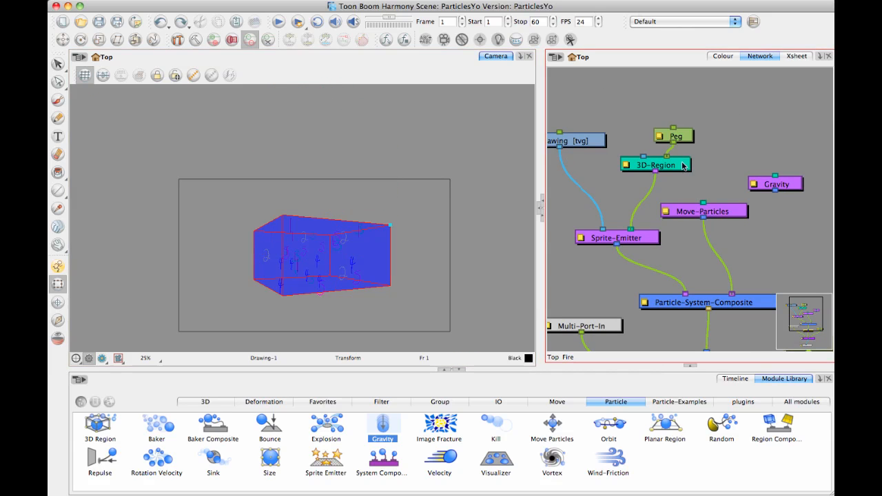
Display the 3D-Region's controls again, try stretching the box sideways by its corner, and undo the change.
click(194, 74)
click(195, 75)
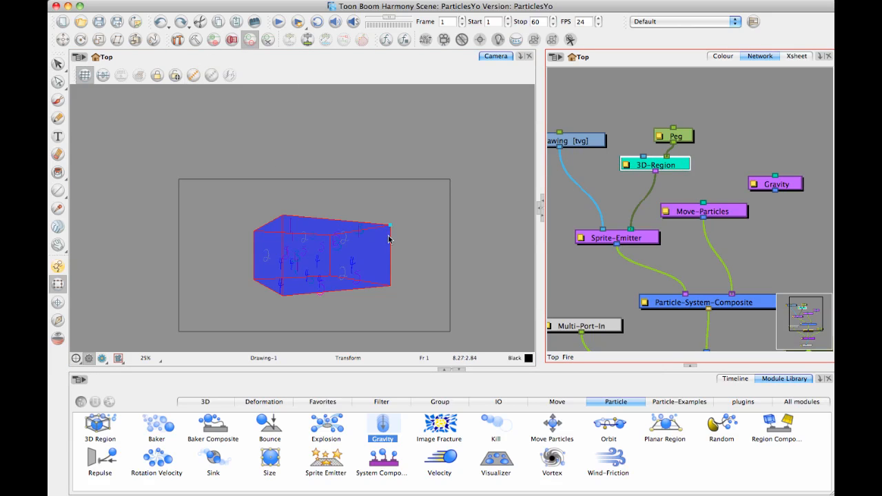
drag(392, 228, 444, 234)
key(super+z)
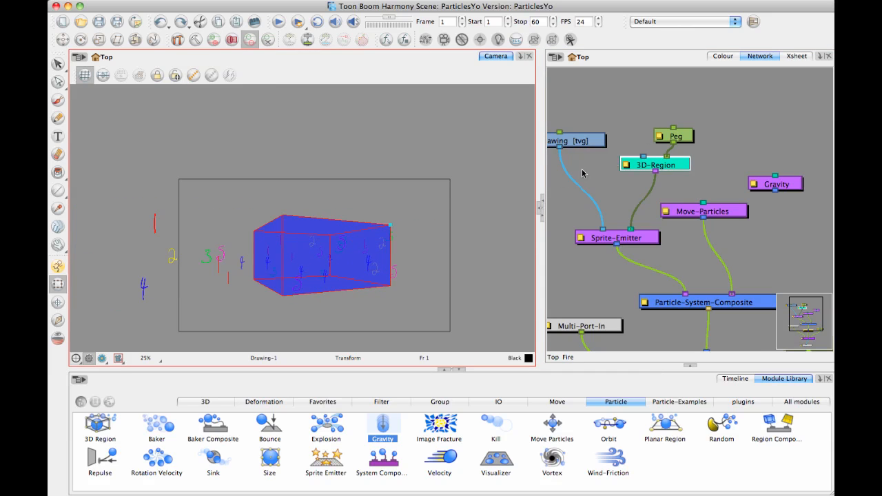
Move the 3D-Region's peg straight up so the emission region sits above the camera frame.
click(642, 106)
click(685, 138)
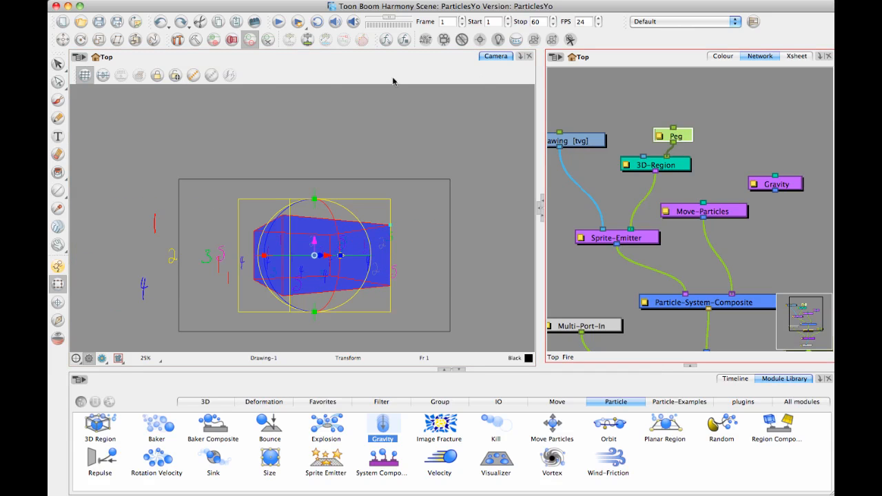
drag(315, 237, 315, 106)
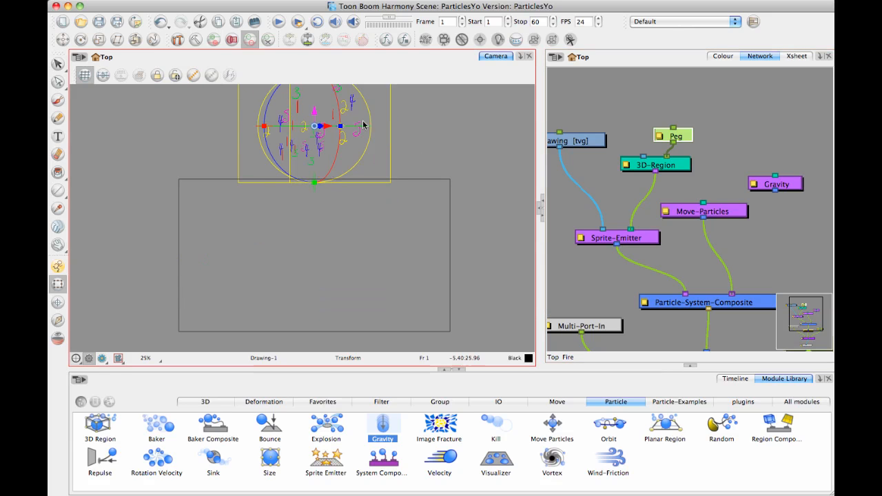
click(457, 153)
drag(396, 174, 400, 226)
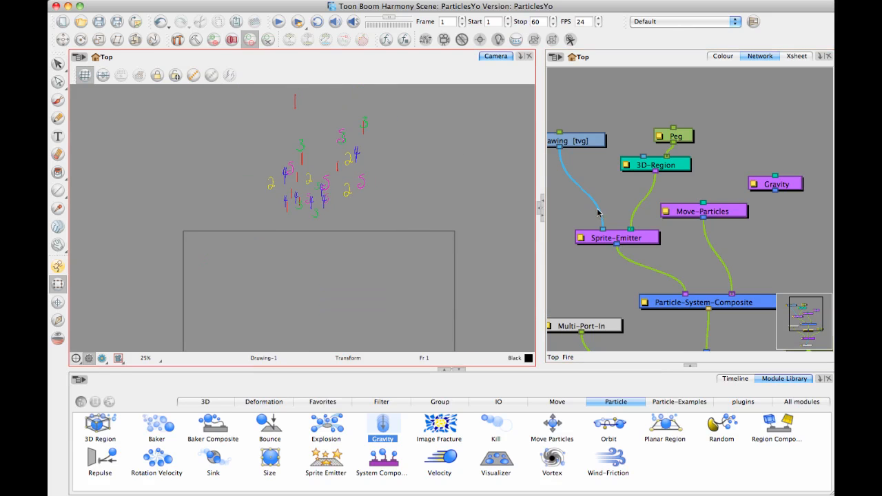
Scale the 3D-Region's peg horizontally so the particles spread wider above the camera frame.
click(687, 139)
drag(265, 178, 136, 178)
click(448, 187)
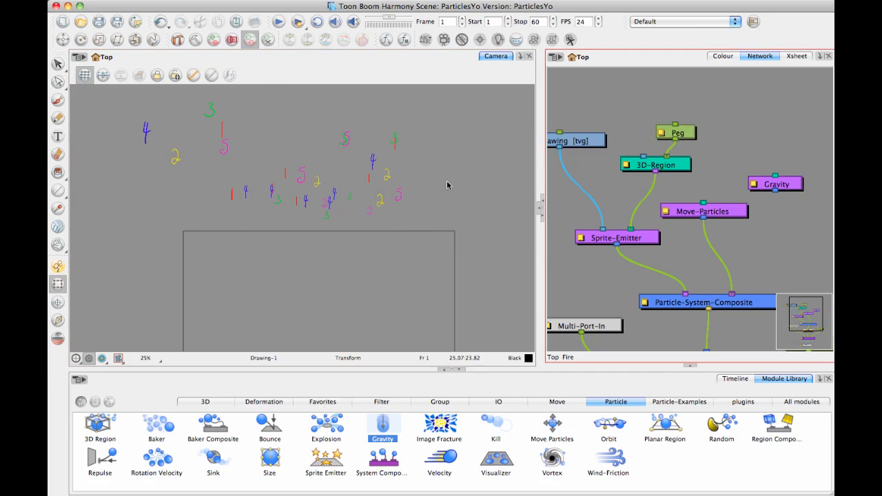
key(2)
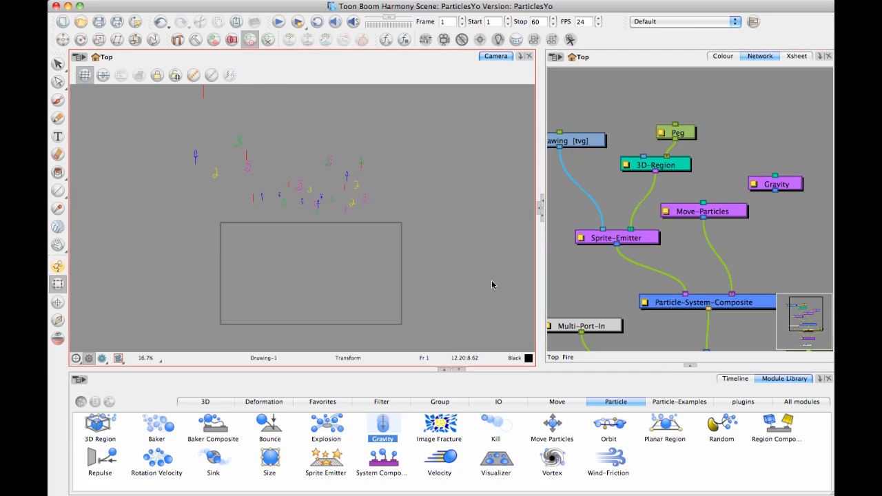
Scrub the timeline from frame 1 to frame 60 to preview the widened particle emission.
click(736, 378)
drag(366, 397, 658, 436)
drag(593, 435, 654, 457)
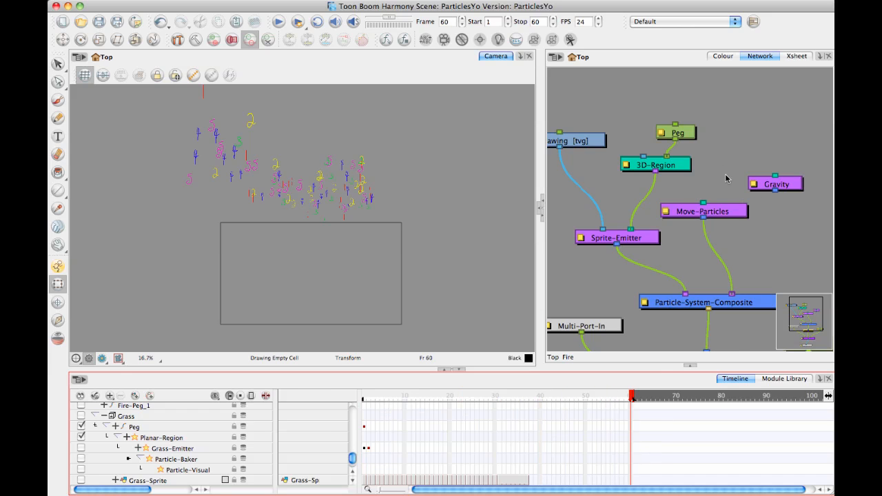
Connect the Gravity module to the Particle-System-Composite and set its Y Direction to -0.3.
drag(726, 178, 685, 194)
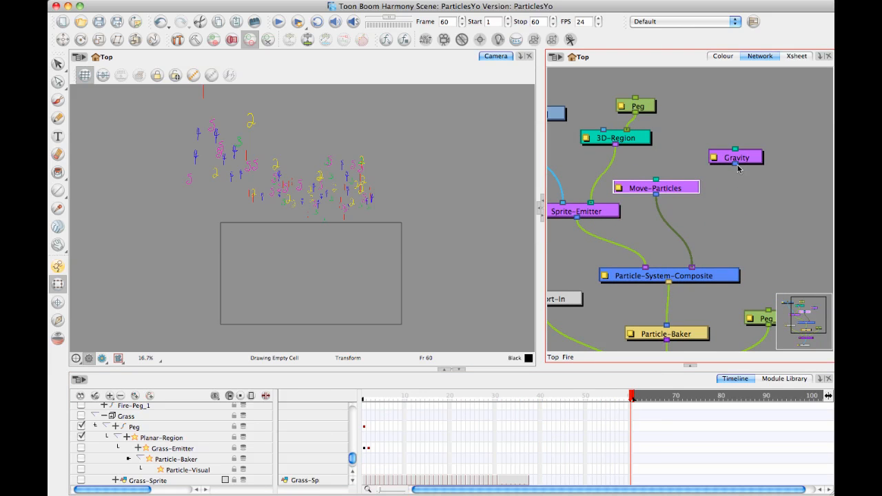
drag(738, 164, 704, 267)
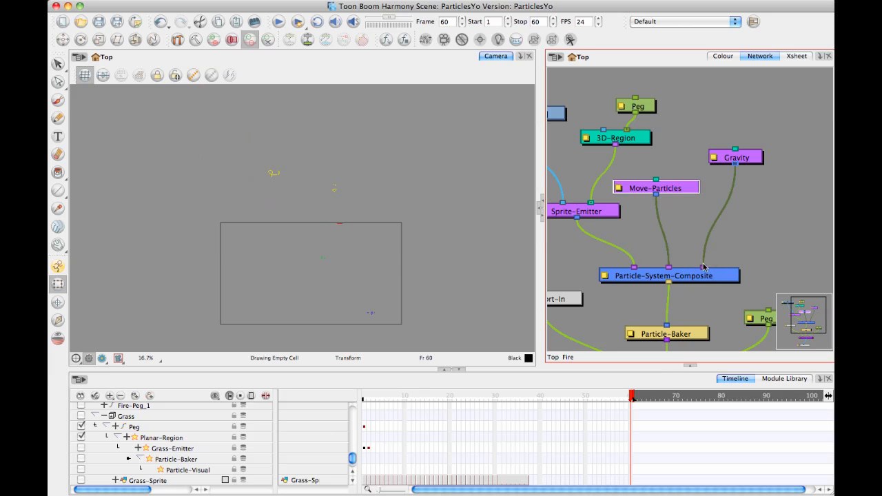
double_click(743, 158)
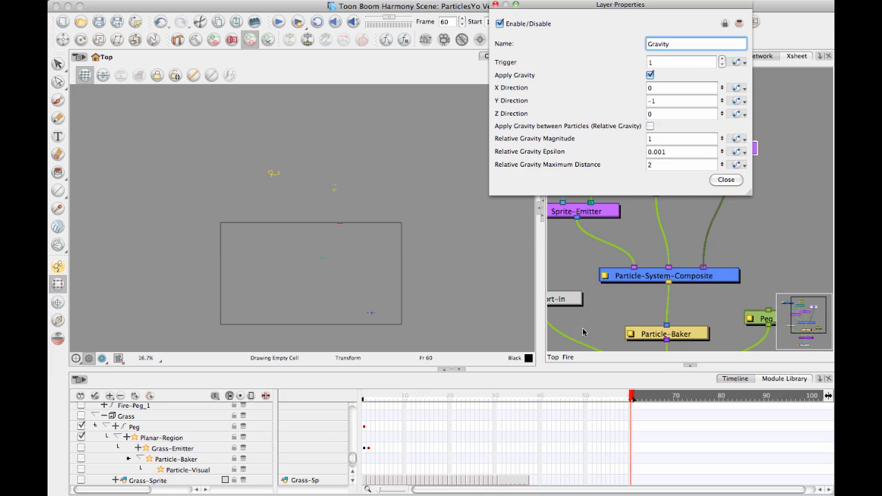
drag(546, 409, 361, 396)
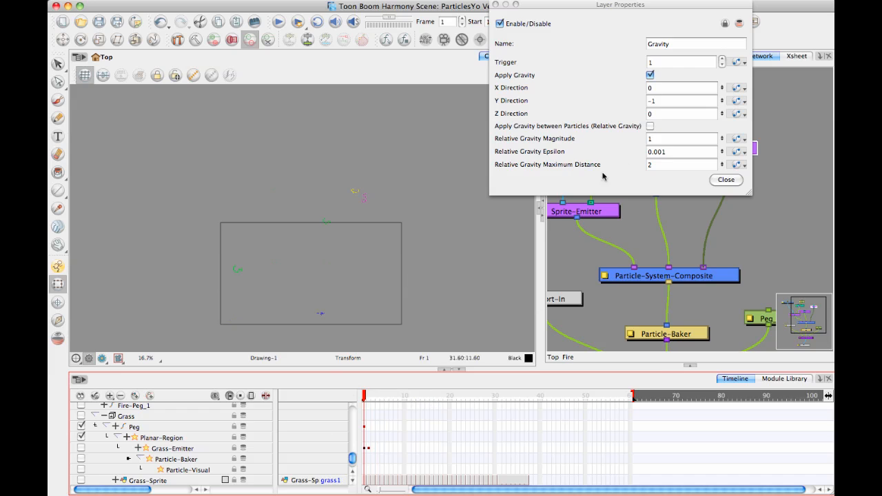
click(667, 101)
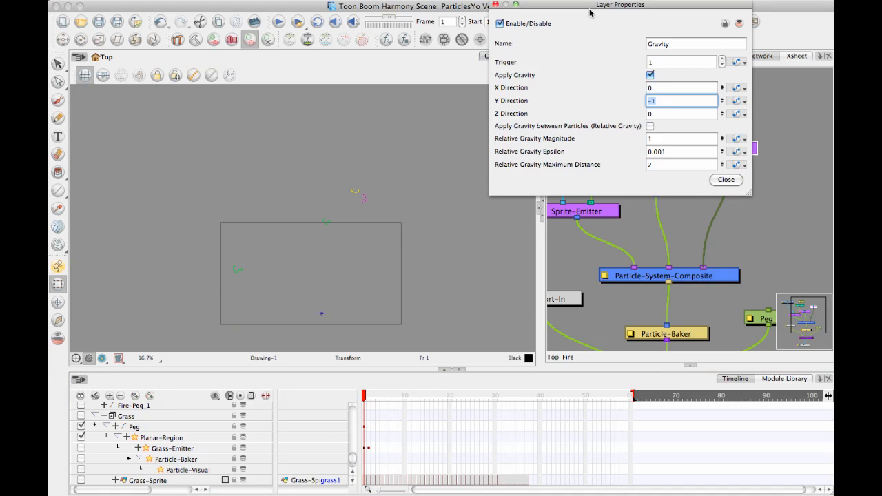
text(-)
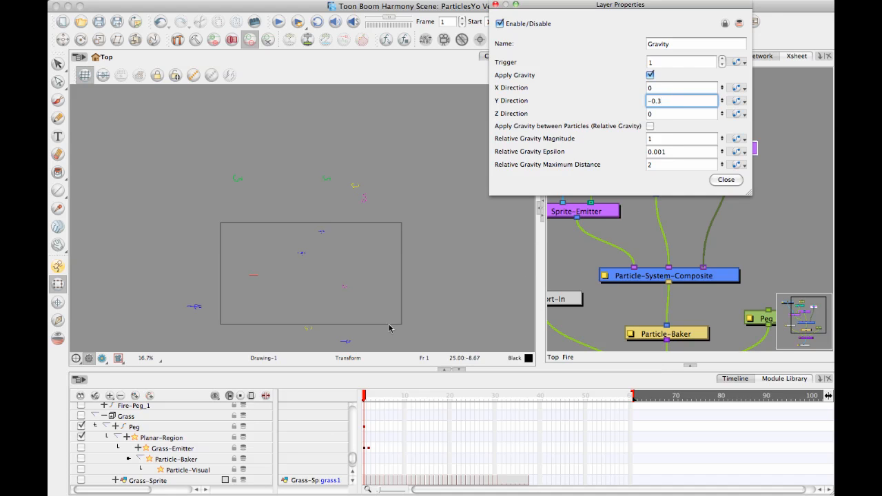
Play and scrub the weaker gravity animation, switching Apply Gravity off and on again to compare, and close the Gravity properties.
drag(368, 399, 297, 408)
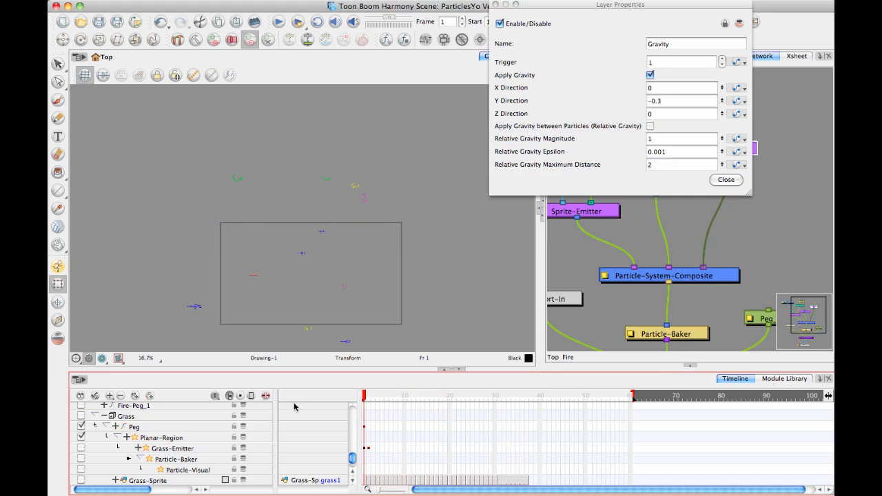
click(279, 26)
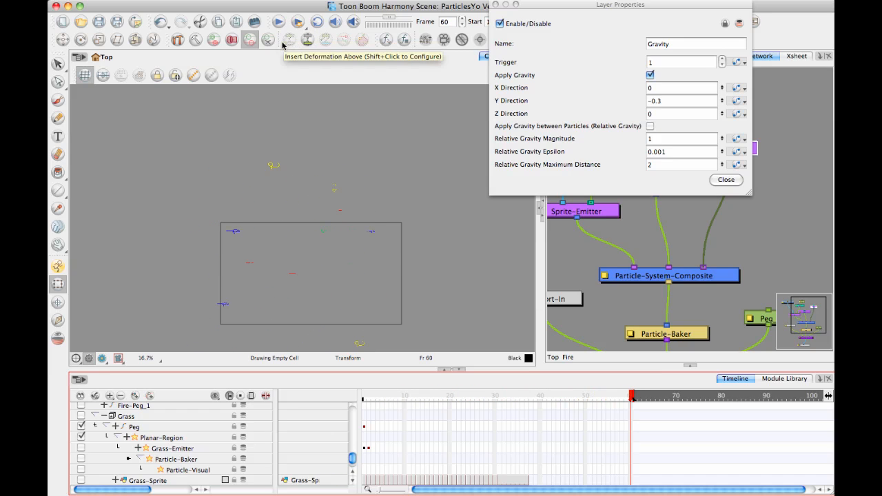
click(651, 76)
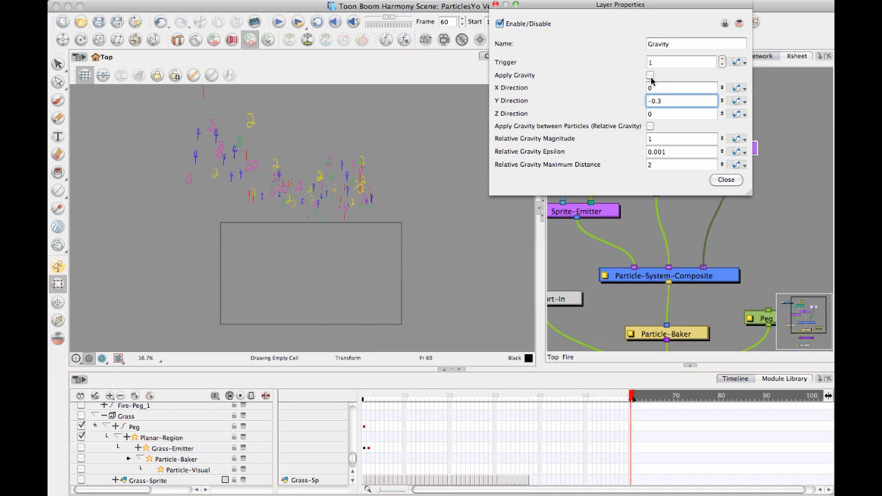
click(650, 76)
drag(429, 396, 359, 387)
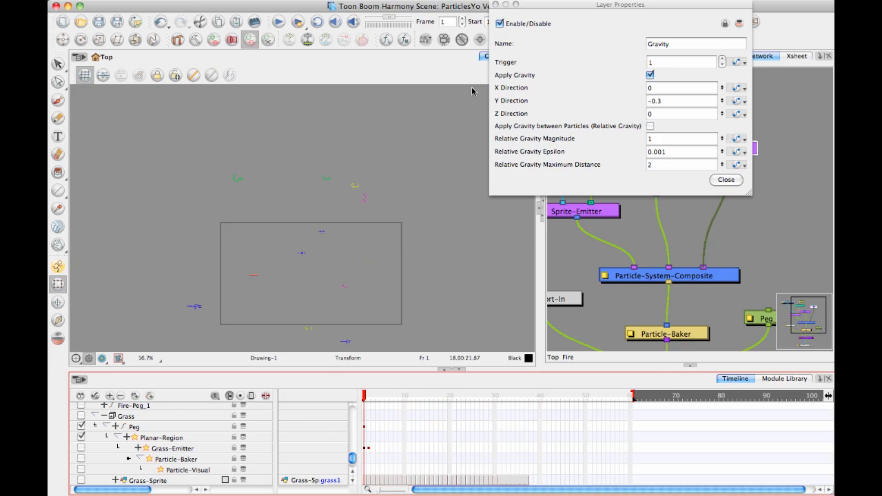
click(495, 5)
Set the Sprite-Emitter's Axis to Align to Positive Y, replace it with Negative Y, and close its properties.
drag(693, 138, 735, 138)
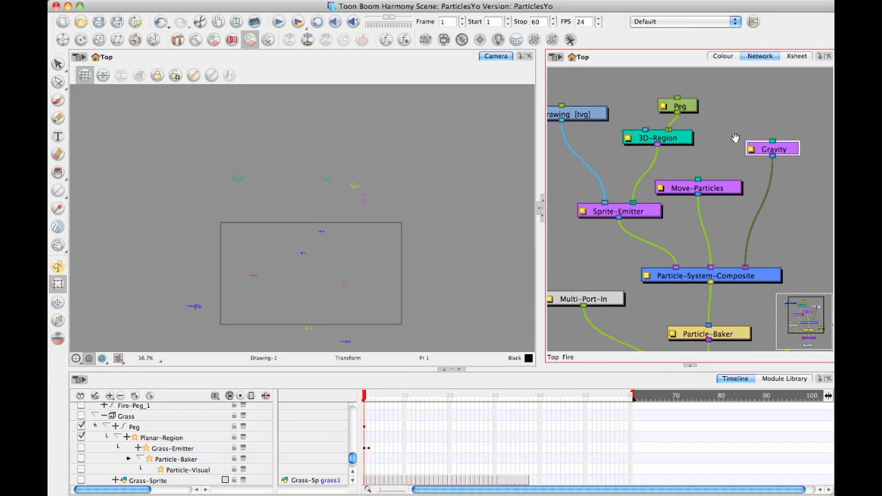
click(691, 124)
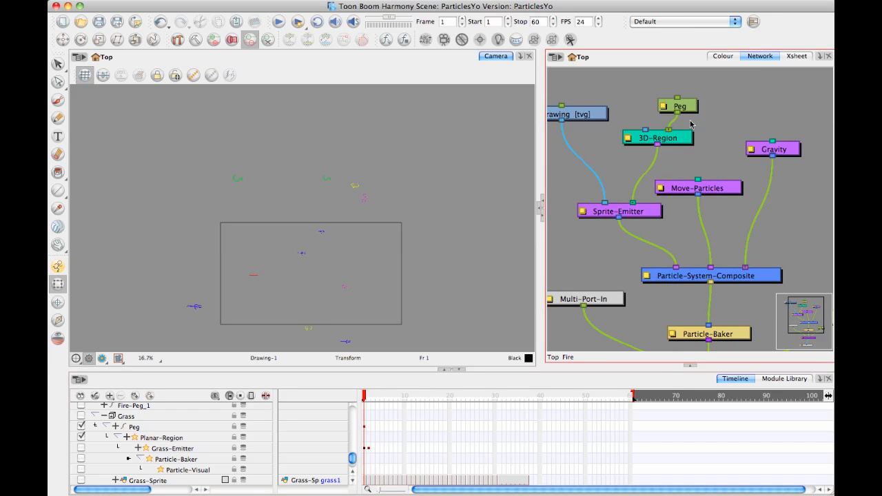
click(583, 212)
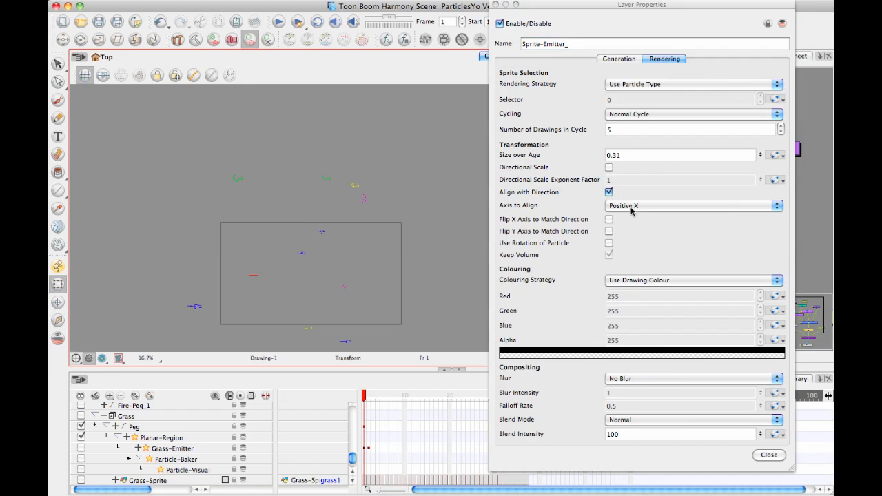
click(633, 206)
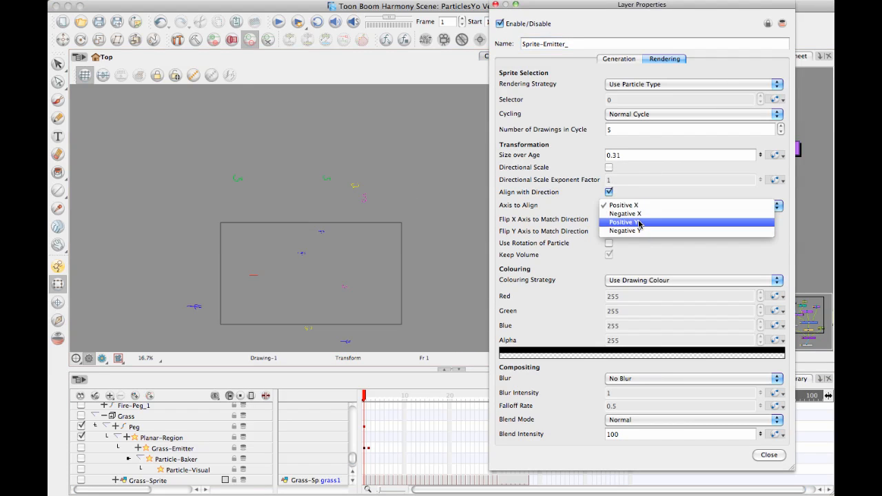
click(638, 222)
click(639, 207)
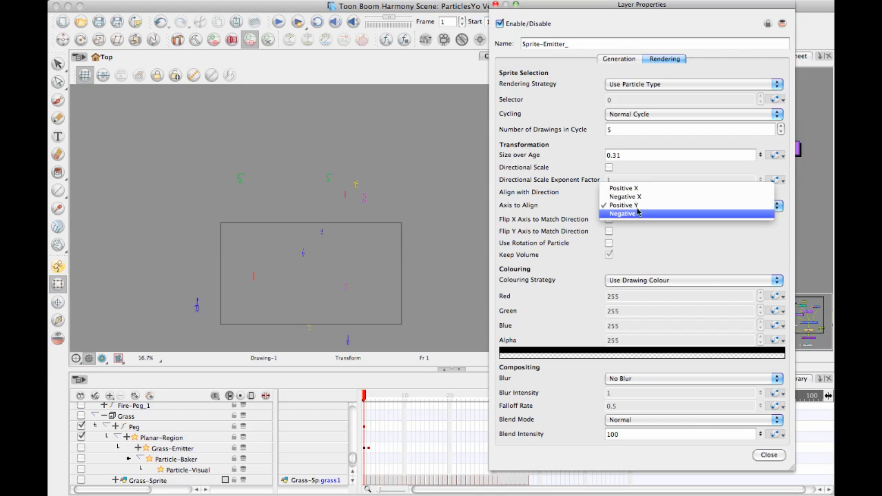
click(636, 217)
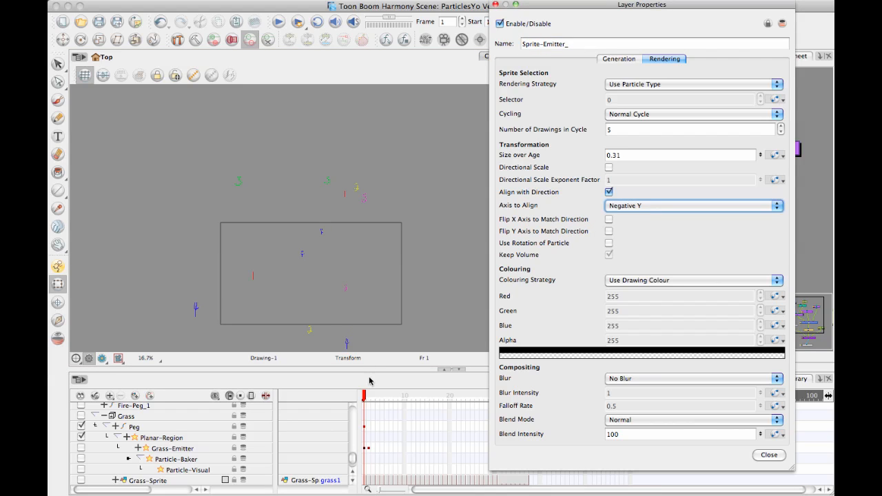
mouse_move(365, 398)
mouse_down()
mouse_move(450, 411)
mouse_move(596, 388)
mouse_move(364, 394)
mouse_up()
click(497, 4)
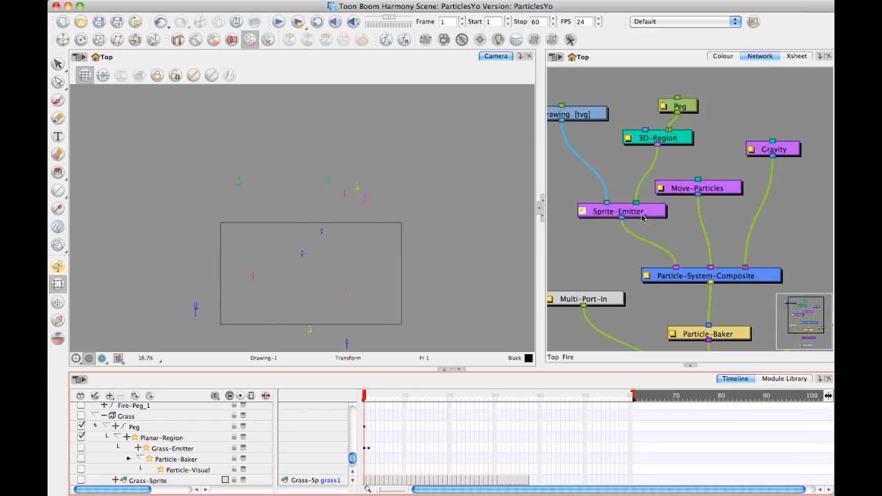
Tidy the network by slightly repositioning the Sprite-Emitter, Move-Particles and Gravity modules.
drag(642, 217, 627, 212)
drag(720, 189, 717, 182)
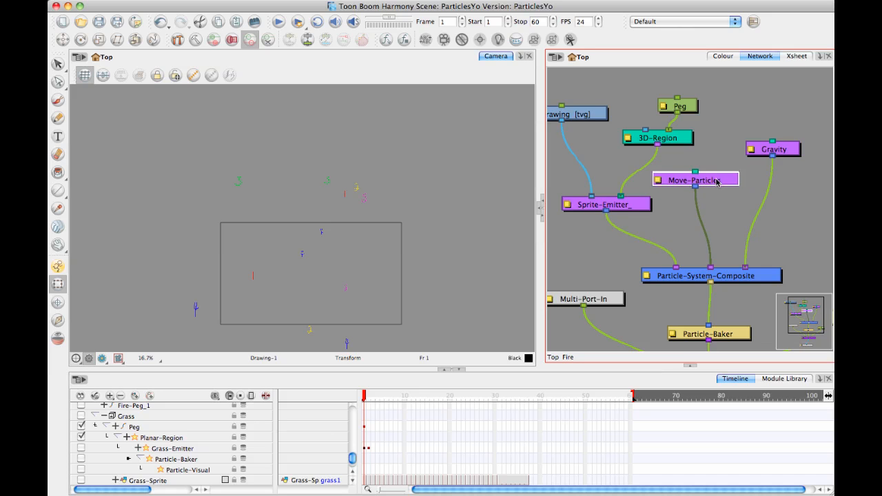
drag(783, 153, 778, 155)
Examine how far the particles fall below the camera frame at frames 17 and 34.
drag(369, 399, 435, 398)
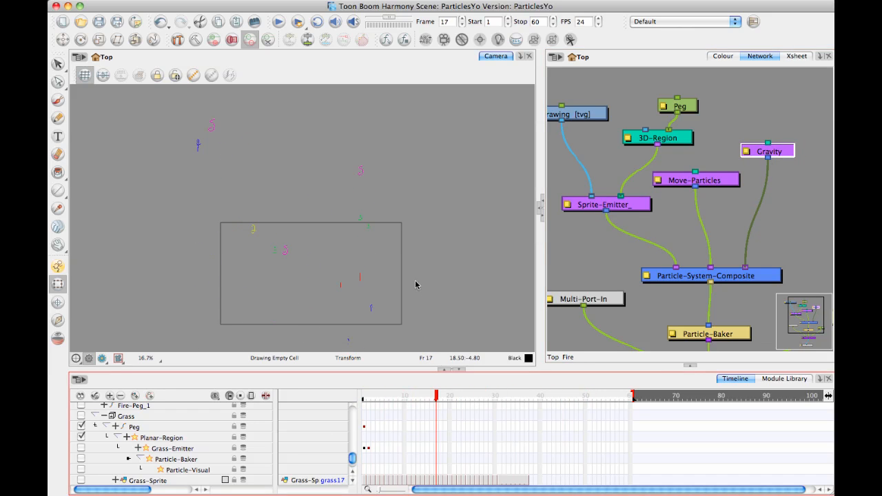
scroll(415, 310, down, 5)
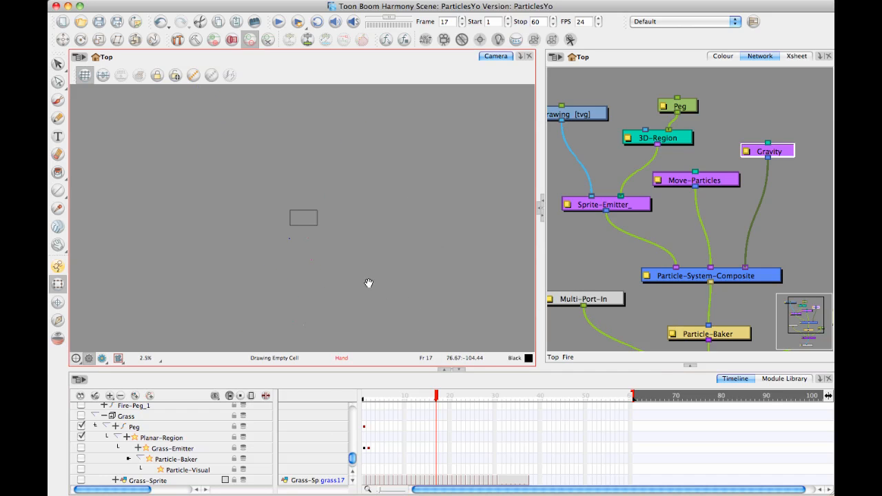
scroll(368, 282, up, 3)
drag(446, 400, 513, 399)
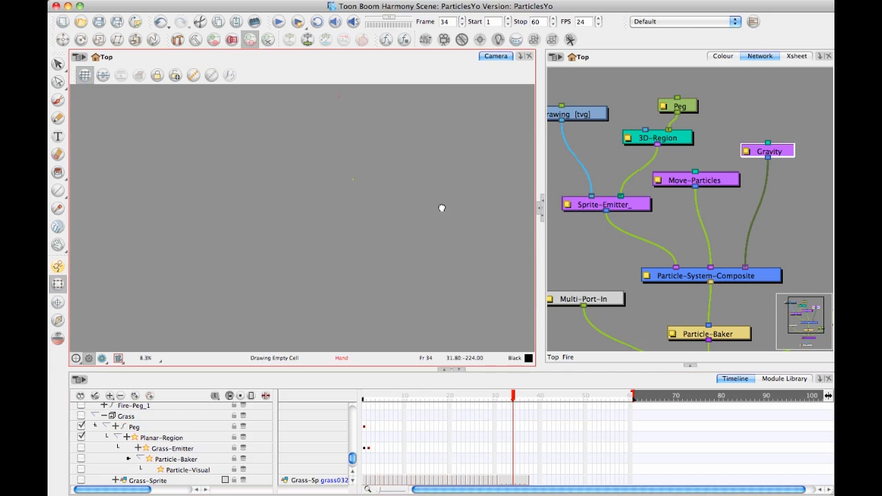
scroll(412, 234, down, 2)
key(2)
key(2)
key(space)
drag(419, 186, 389, 279)
key(2)
key(space)
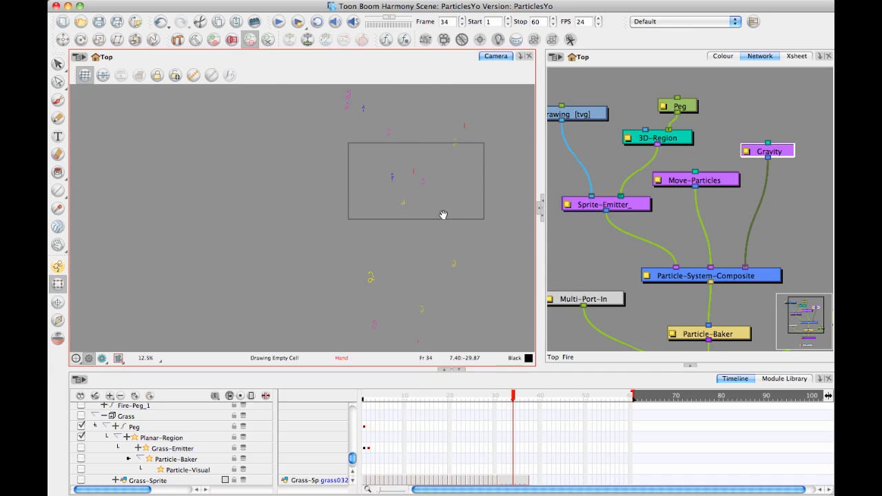
drag(444, 215, 363, 207)
key(space)
drag(428, 242, 420, 182)
key(1)
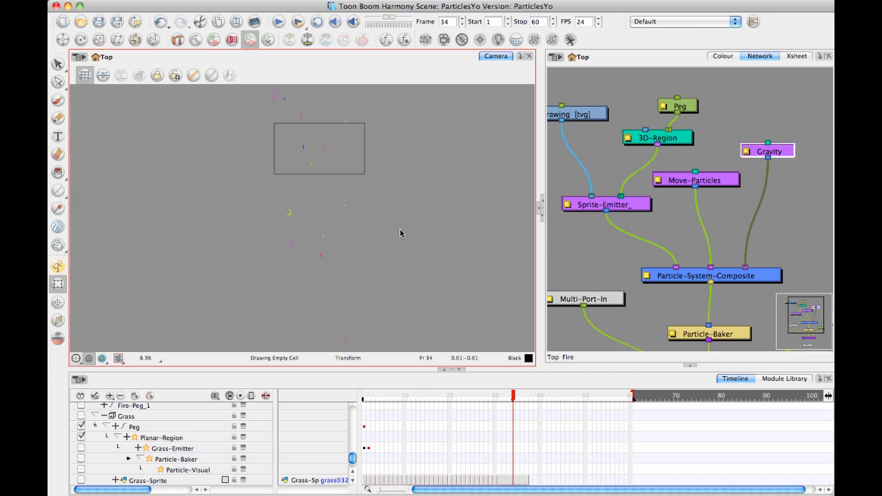
Add a Sink particle module beside Gravity, connect it to the Particle-System-Composite, and open its properties.
click(784, 209)
key(space)
drag(747, 212, 620, 221)
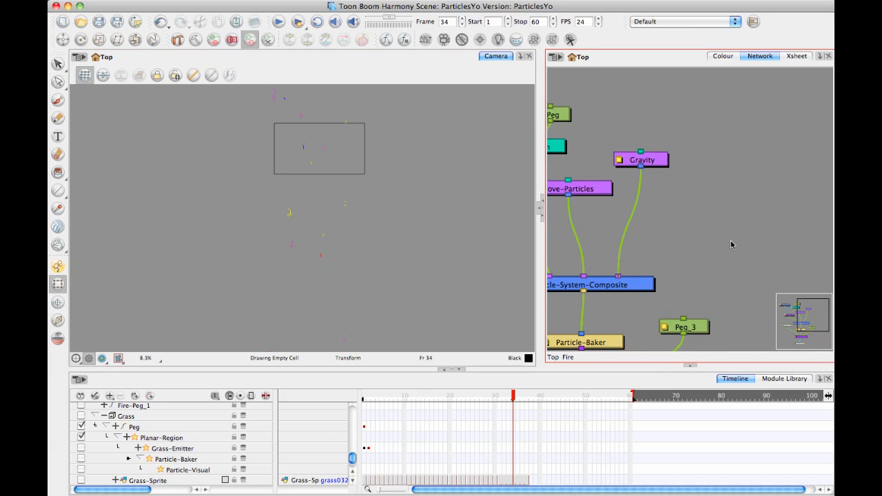
click(784, 380)
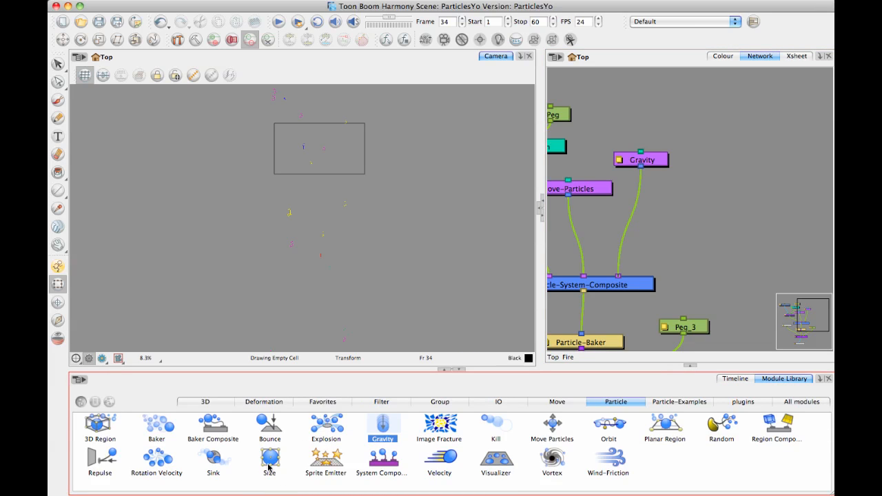
drag(213, 458, 626, 275)
drag(721, 222, 725, 187)
double_click(726, 187)
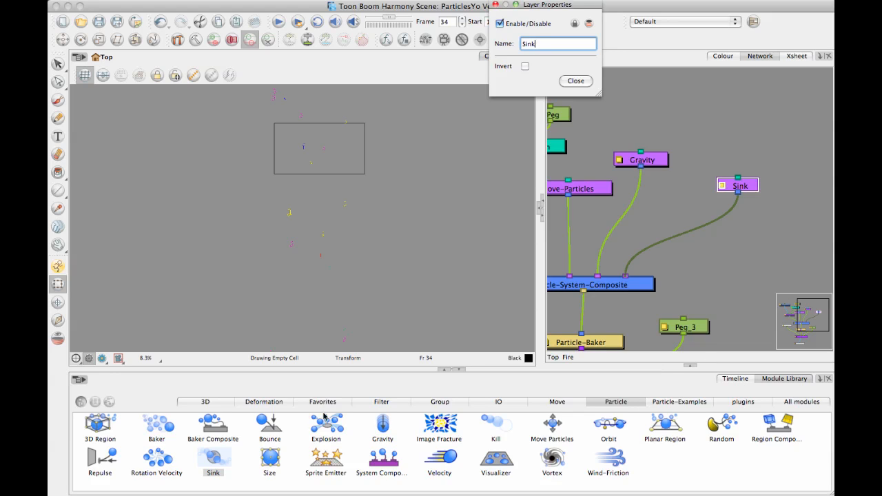
Add a 3D Region module above the Sink and connect it to the Sink's input.
drag(100, 425, 737, 179)
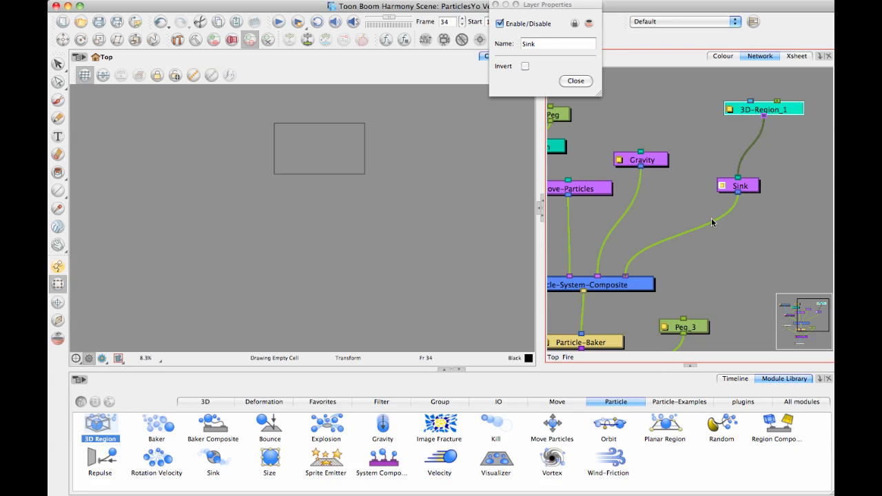
scroll(692, 104, down, 1)
drag(709, 109, 715, 139)
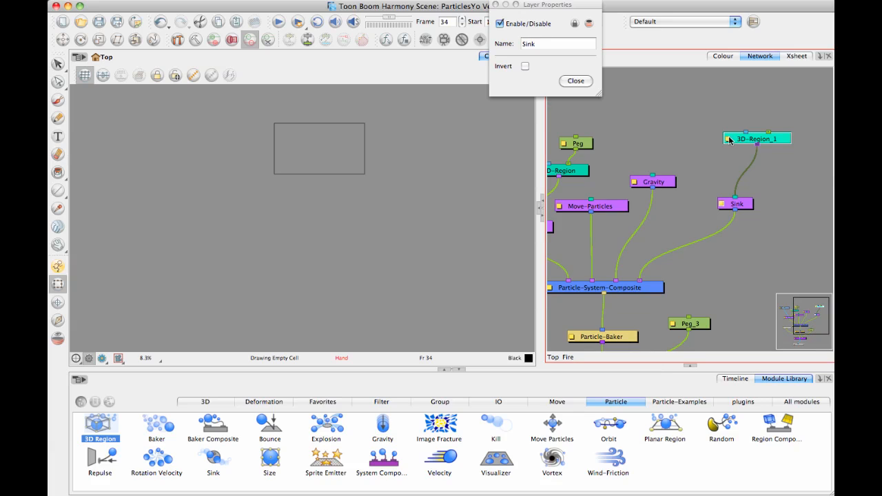
Change the shape type of the Sink's 3D region to Box and close its properties.
click(729, 140)
click(552, 80)
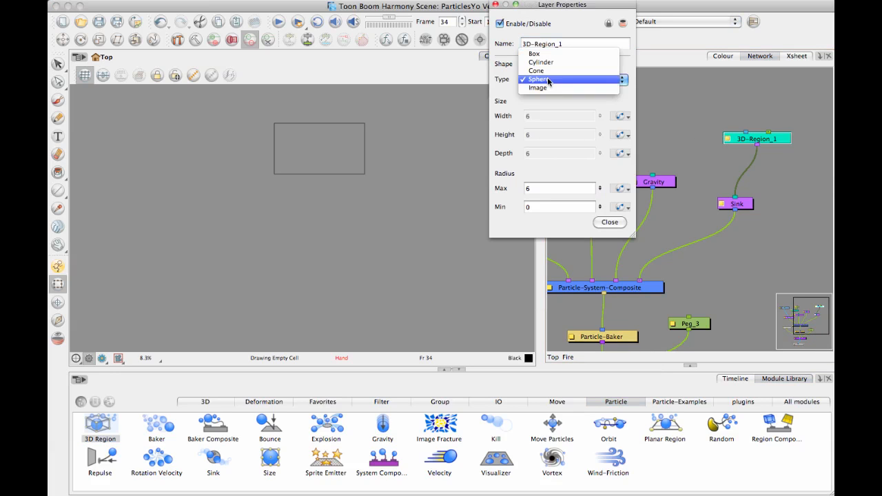
click(544, 54)
click(609, 222)
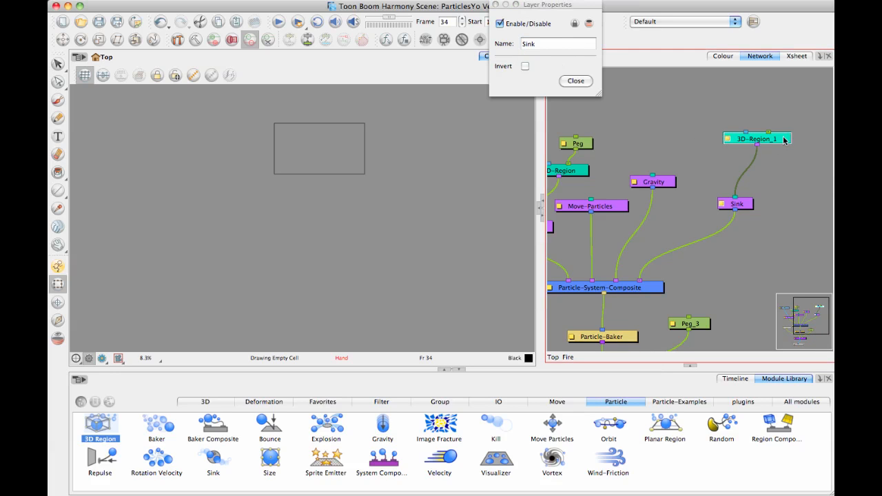
Display the controls of the Sink's 3D region, reveal the perspective view, and enlarge the box there with its corner handle.
click(194, 76)
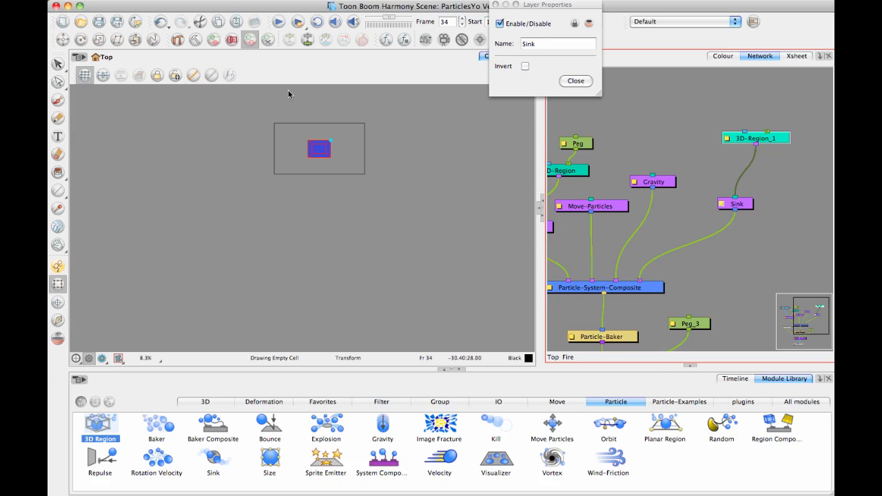
click(571, 82)
click(540, 210)
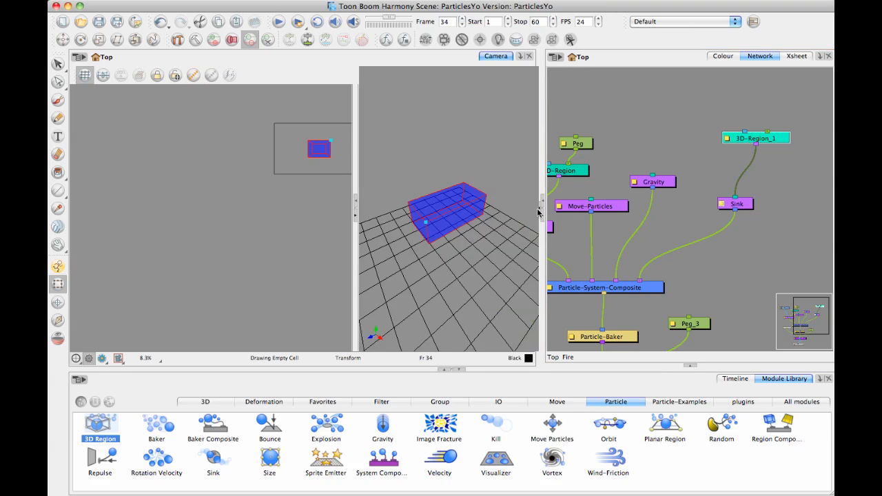
drag(428, 224, 457, 187)
scroll(469, 166, down, 4)
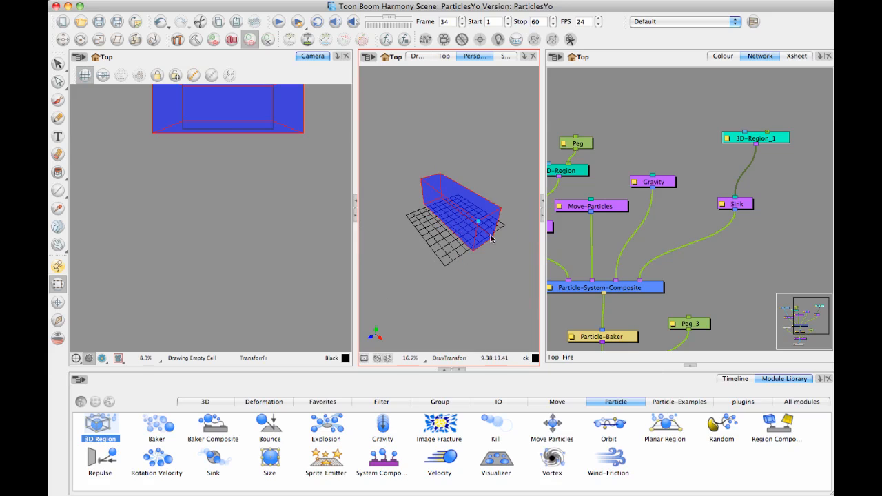
Display the emitter's 3D-Region controls as well, alongside the Sink's box in the perspective view.
drag(435, 255, 425, 241)
click(575, 169)
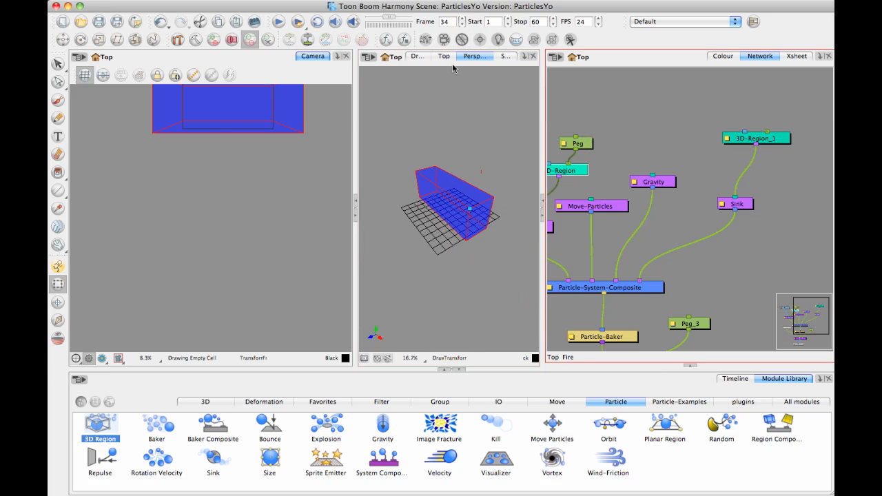
click(193, 76)
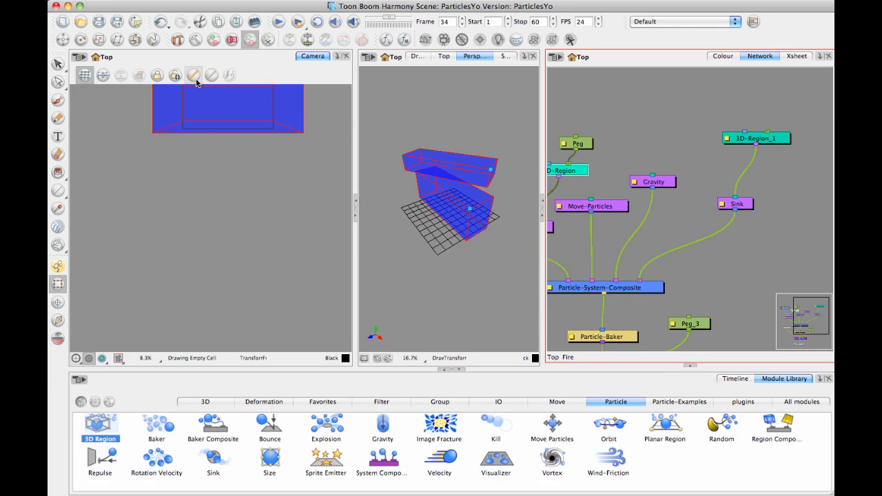
Stretch the Sink's box wider and taller with its corner handle so it extends well beyond the camera frame.
drag(470, 170, 479, 203)
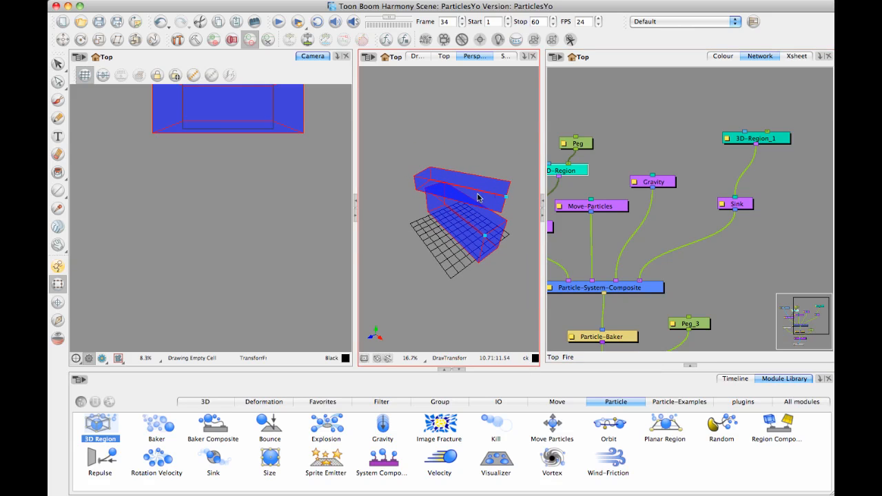
drag(486, 239, 516, 238)
scroll(253, 179, down, 1)
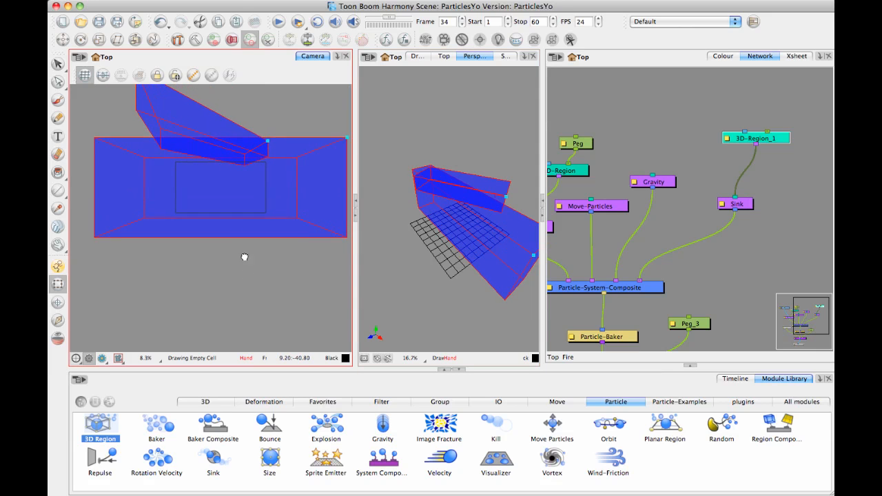
drag(315, 159, 342, 91)
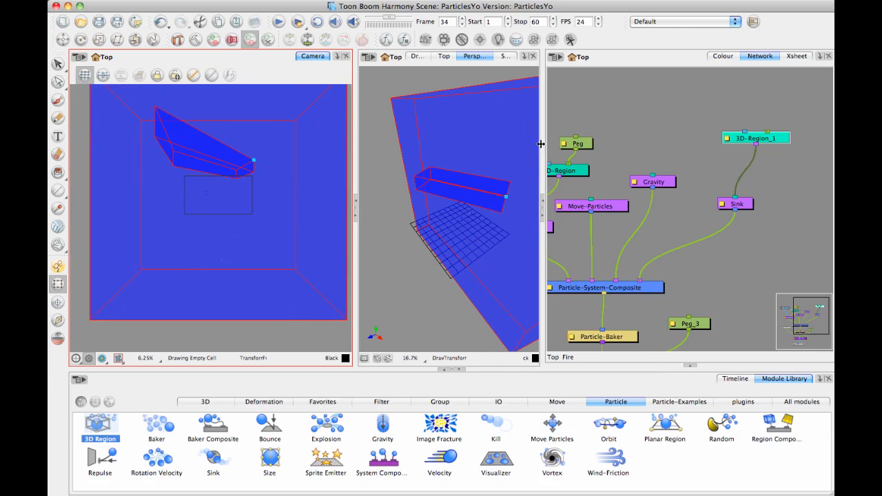
Widen the perspective view and stretch the Sink's box in depth so it surrounds the emitter region.
drag(672, 157, 694, 157)
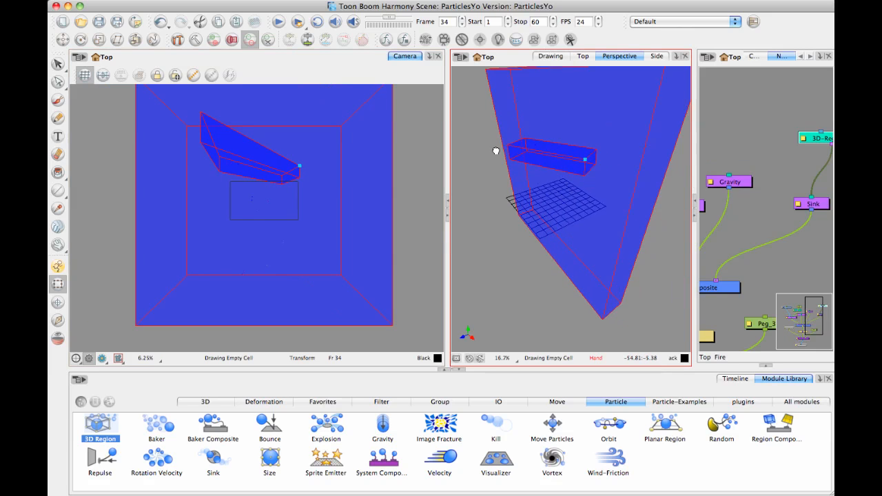
mouse_move(535, 171)
mouse_down()
mouse_move(495, 167)
mouse_move(529, 145)
mouse_move(531, 197)
mouse_move(530, 159)
mouse_up()
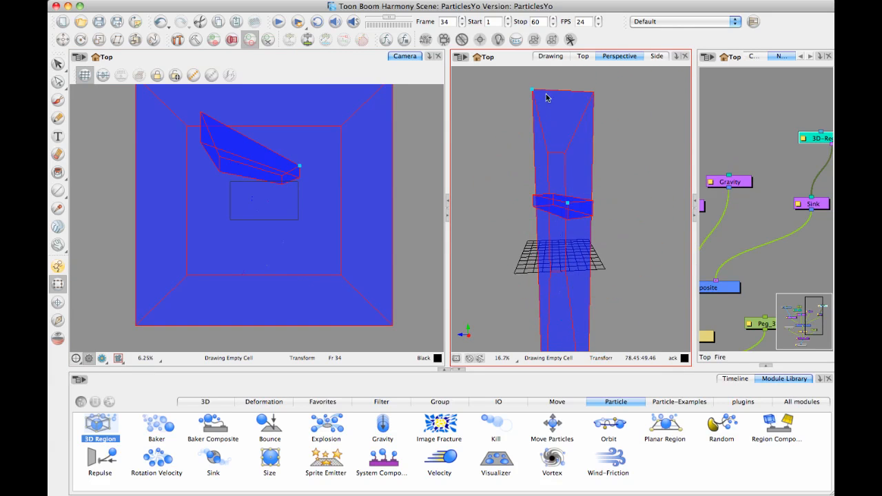
drag(534, 91, 498, 99)
scroll(374, 179, down, 5)
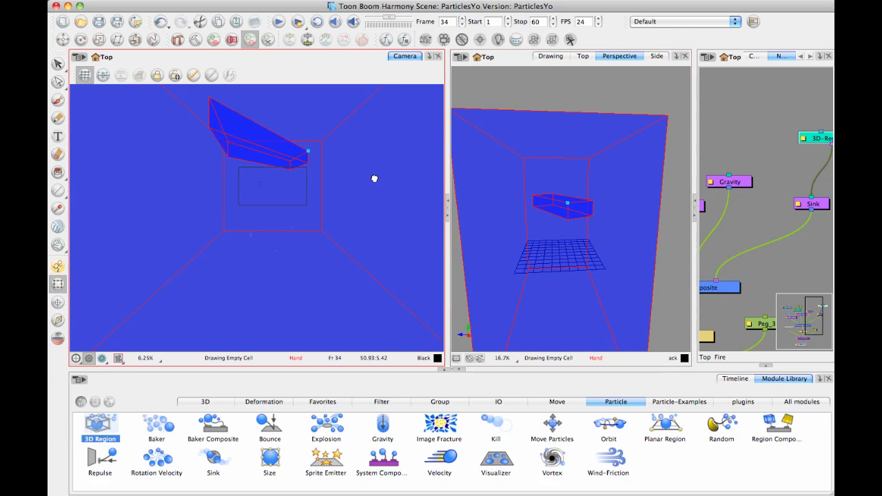
scroll(372, 177, up, 3)
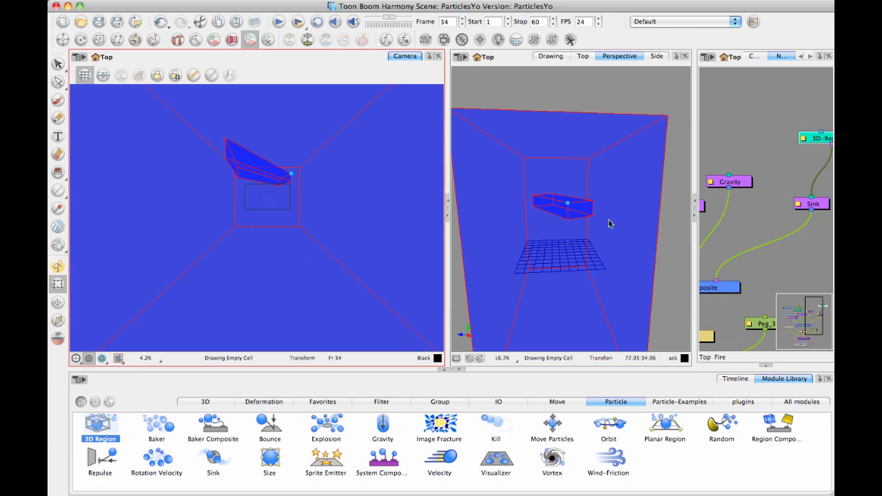
Reduce the height of the Sink's box with its corner handle in the perspective view, and hide all controls.
drag(611, 223, 466, 180)
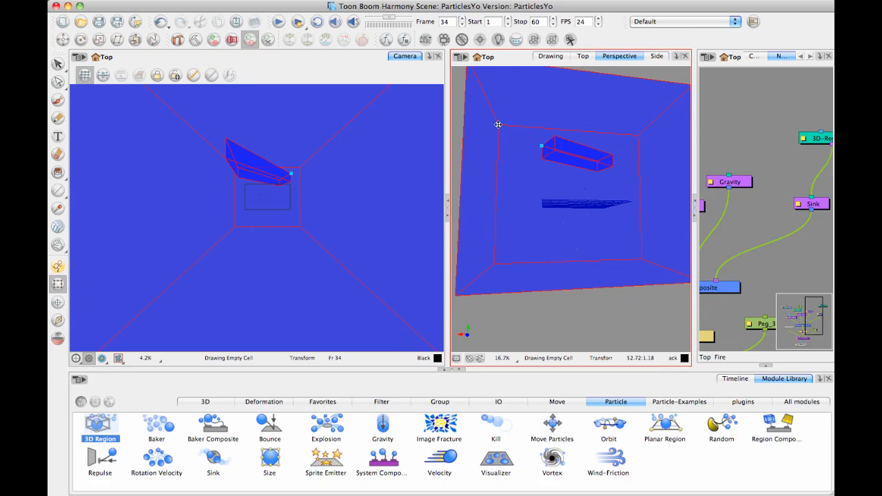
drag(498, 124, 500, 175)
drag(544, 194, 522, 231)
click(212, 75)
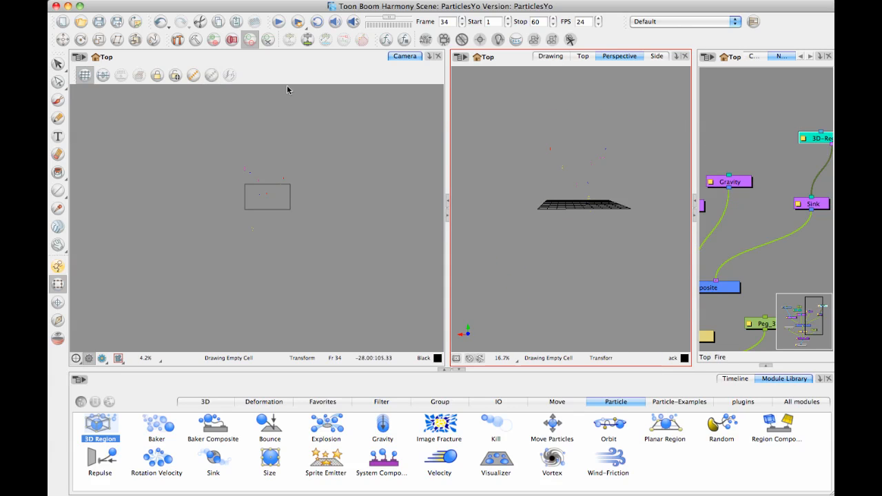
Set the Sprite Emitter's Size over Age to 0.83 in its rendering properties and close them.
key(space)
scroll(293, 223, up, 2)
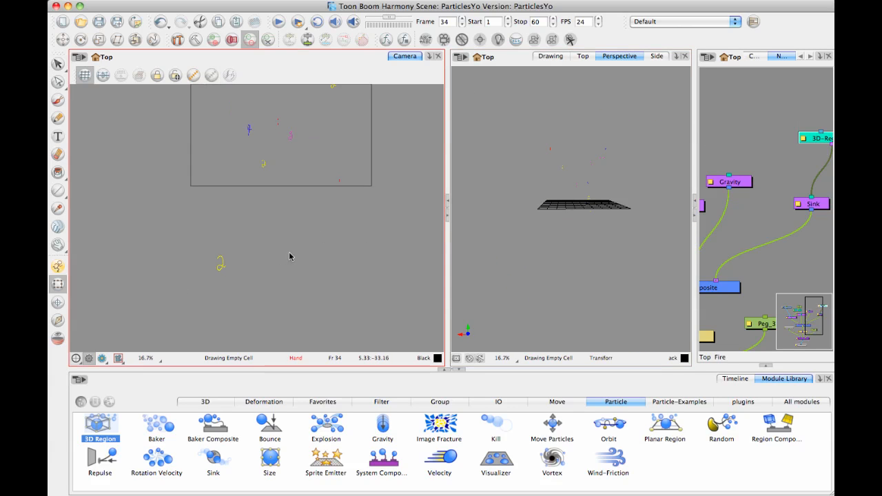
key(2)
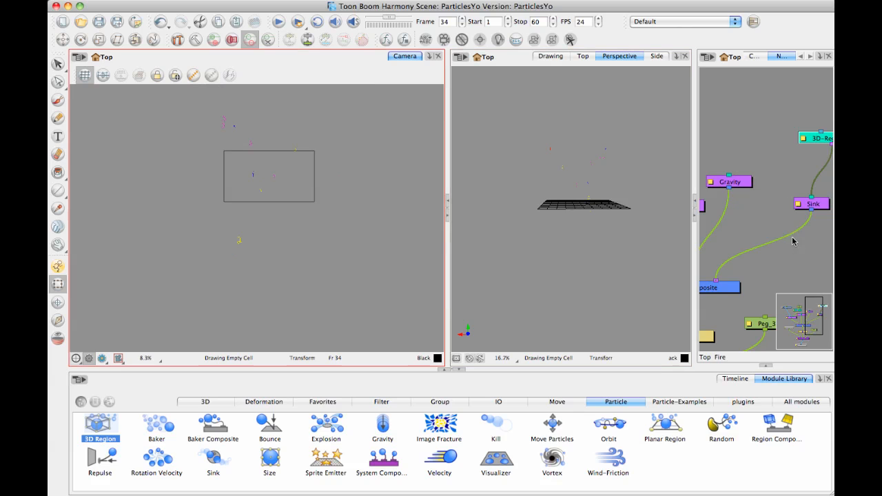
key(space)
drag(743, 217, 788, 202)
drag(717, 192, 781, 159)
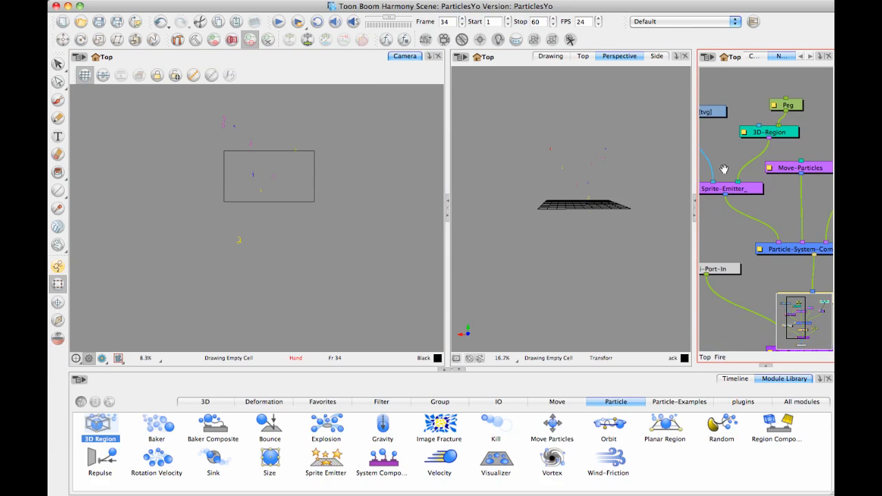
drag(723, 169, 752, 157)
click(725, 178)
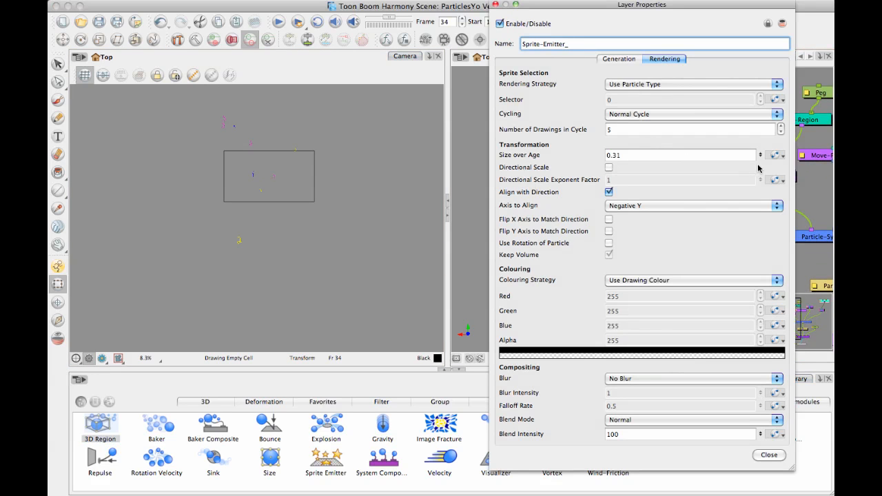
drag(761, 155, 760, 130)
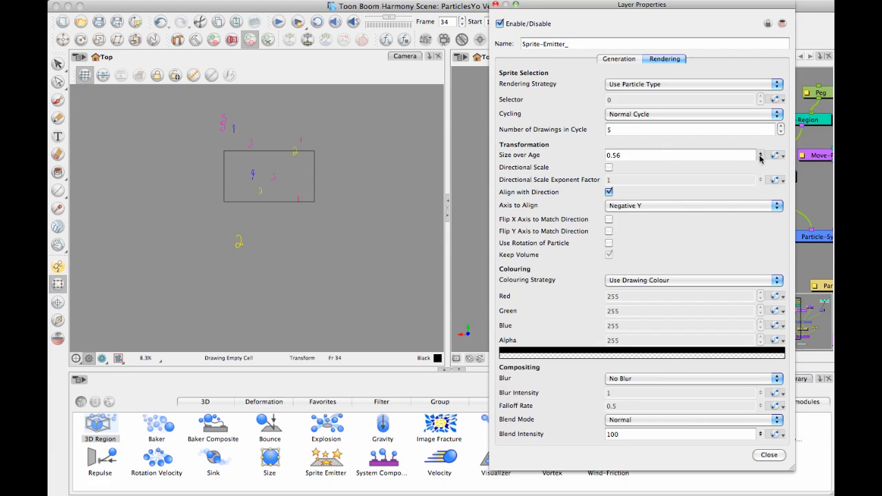
drag(763, 131, 765, 106)
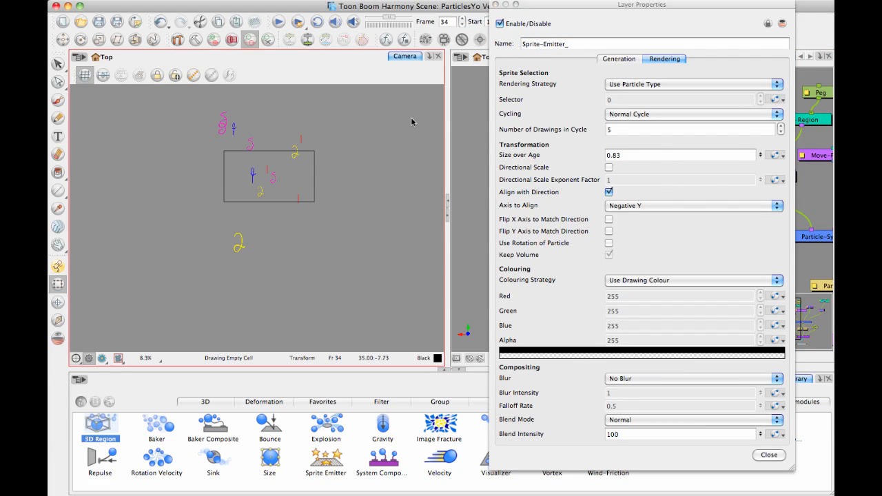
click(495, 5)
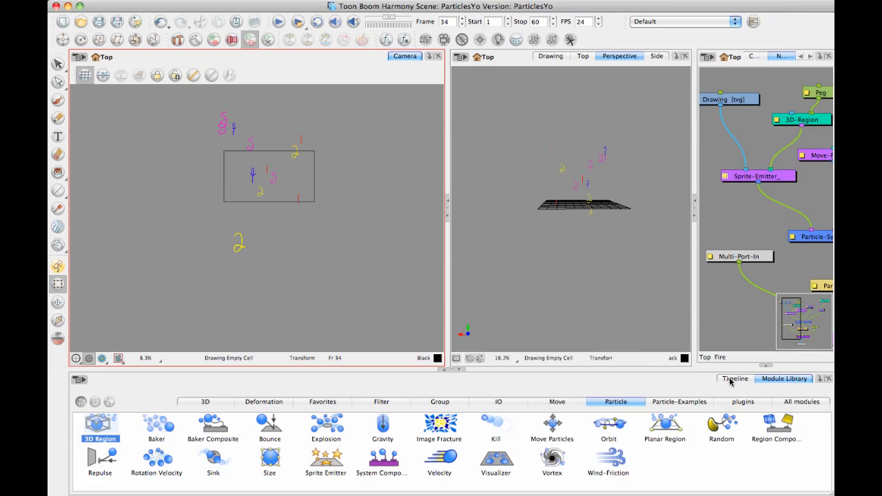
Display the Timeline and scrub back to frame 1, examining the falling numbers around the camera frame.
click(735, 378)
drag(513, 398, 325, 387)
drag(316, 261, 320, 274)
key(1)
key(1)
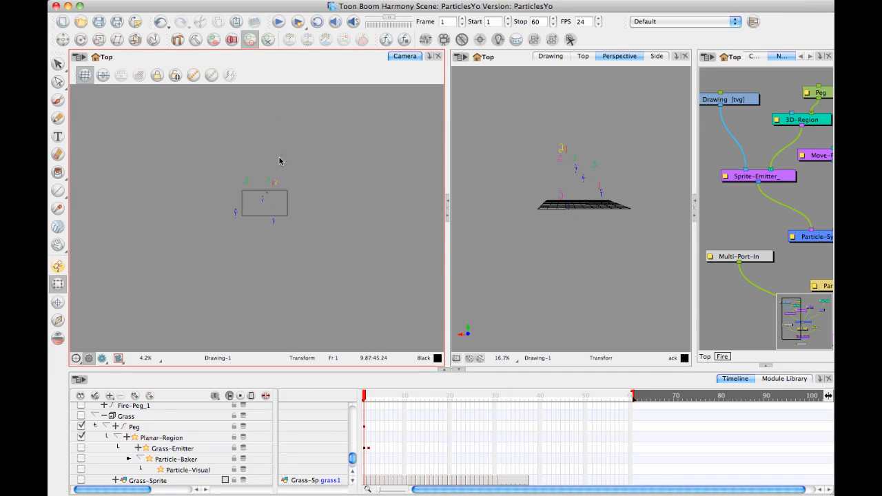
key(2)
drag(366, 399, 335, 415)
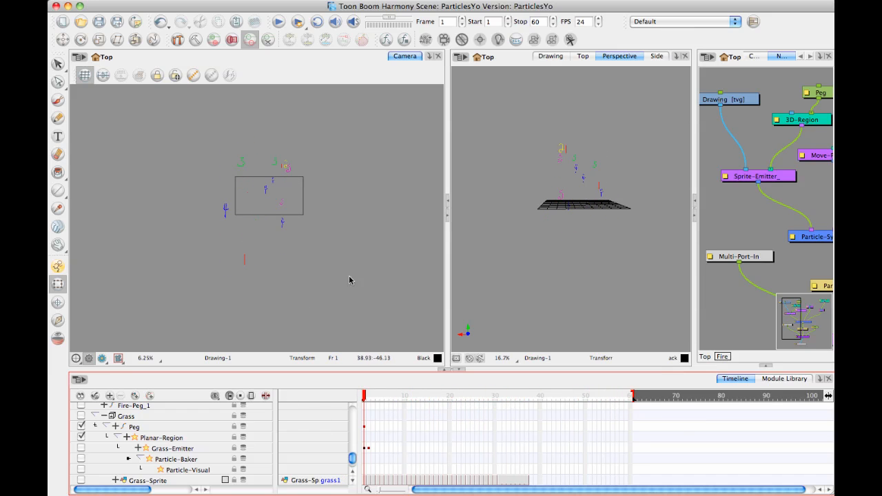
drag(381, 217, 365, 209)
key(1)
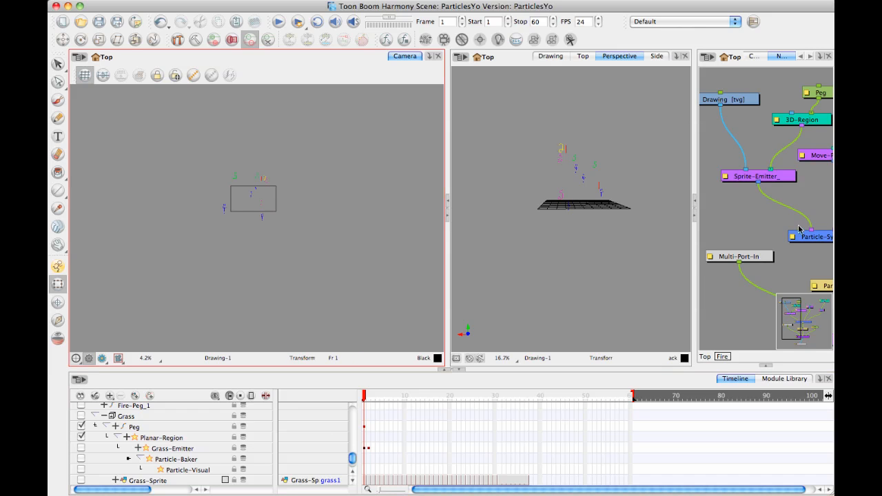
Locate the Sink's 3D region in the network and display its controls in the camera and perspective views.
drag(771, 160, 714, 168)
drag(829, 177, 706, 180)
click(739, 162)
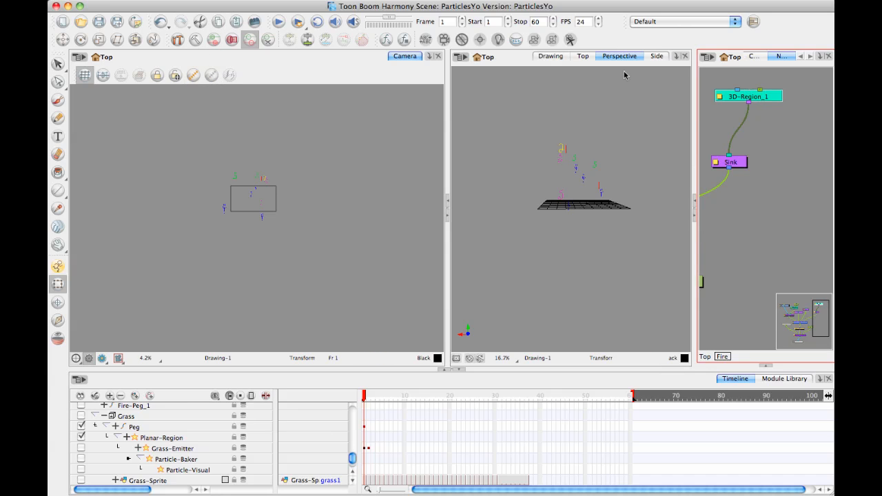
click(197, 77)
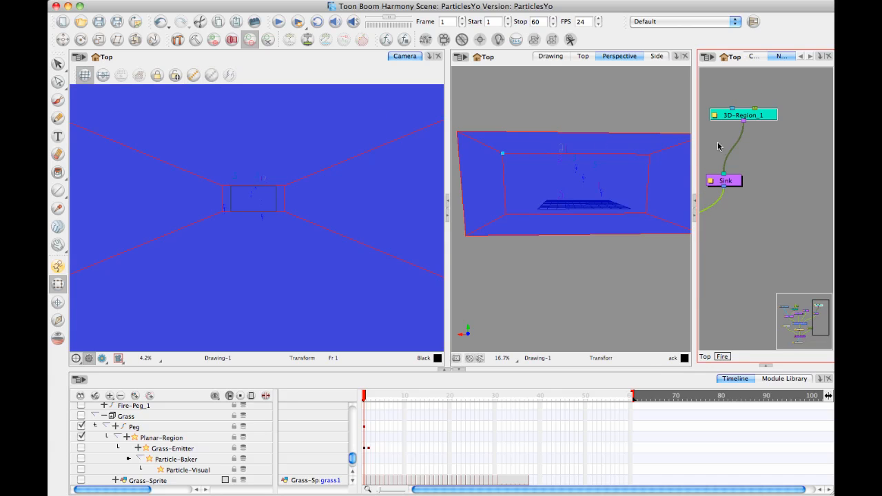
click(601, 194)
scroll(602, 193, down, 2)
Add a peg above the Sink's 3D region, connected to it, and enable 3D in the peg's properties.
drag(763, 117, 766, 131)
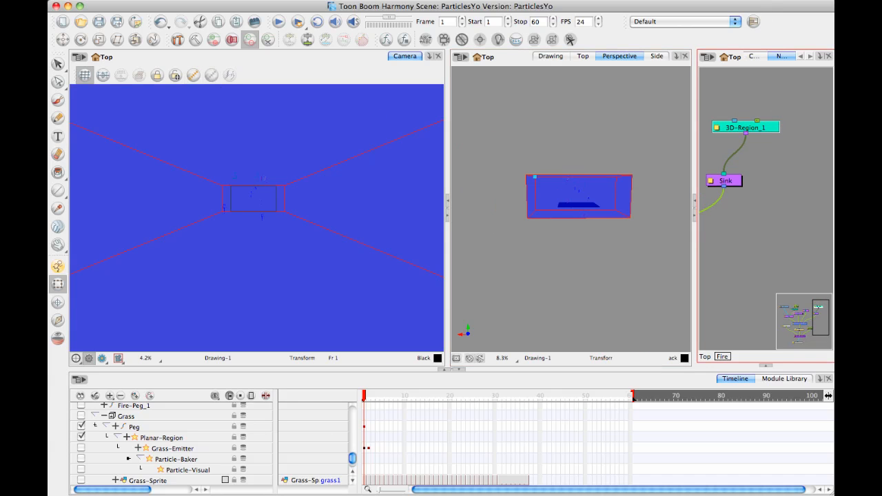
key(super+p)
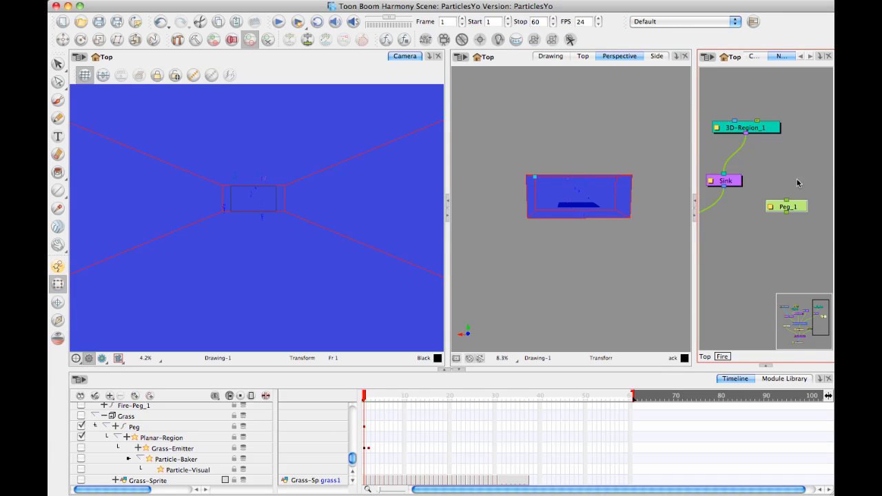
drag(801, 211, 757, 121)
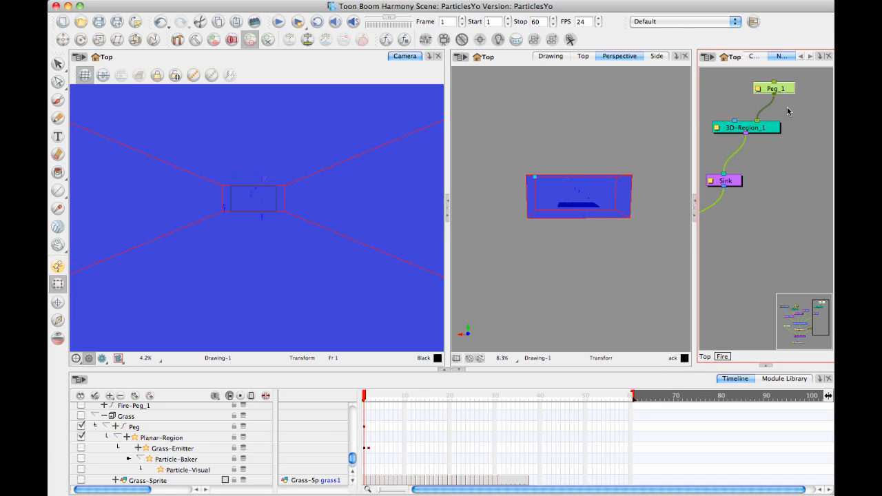
double_click(758, 88)
click(572, 75)
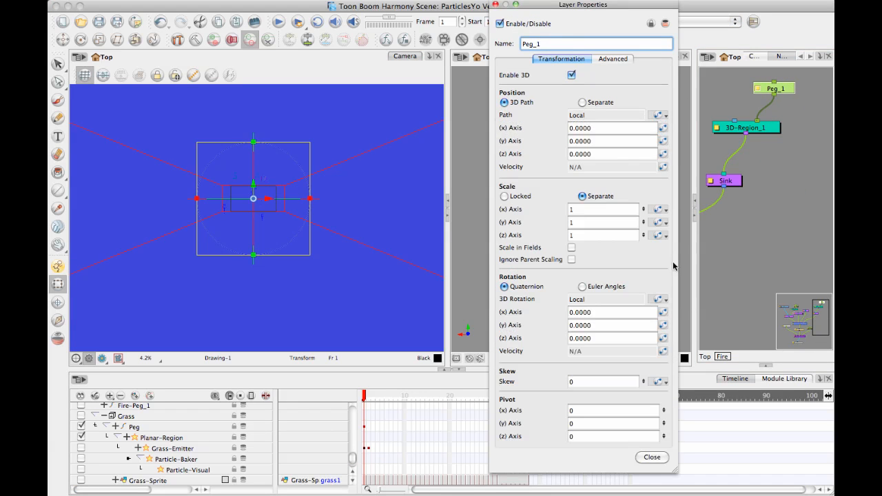
click(496, 5)
Move the Sink's new peg down along its Y axis in the perspective view, placing the box below the camera frame.
click(781, 179)
click(783, 87)
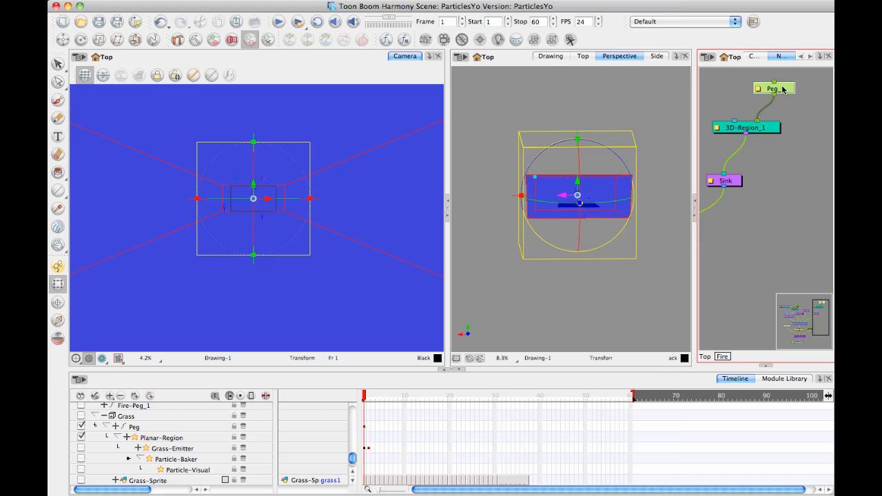
drag(576, 182, 573, 235)
click(762, 166)
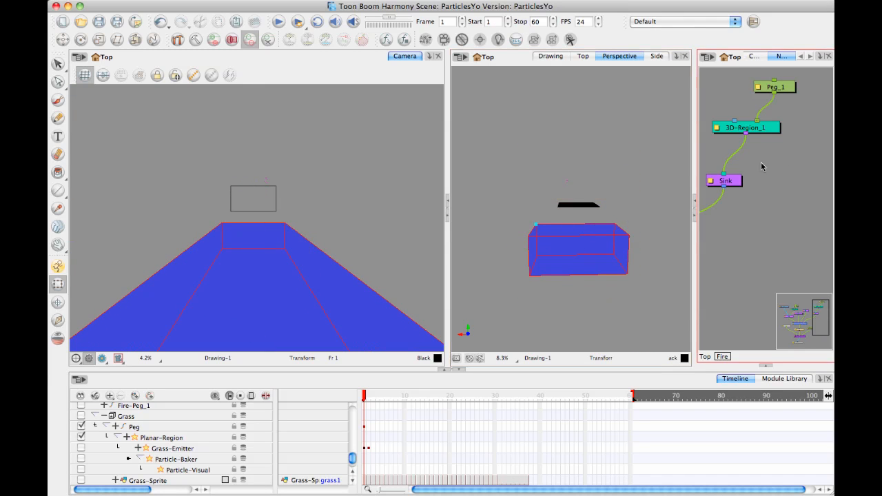
Turn on Invert for the Sink, then scrub through the timeline and back to frame 1 to check the particles.
double_click(715, 185)
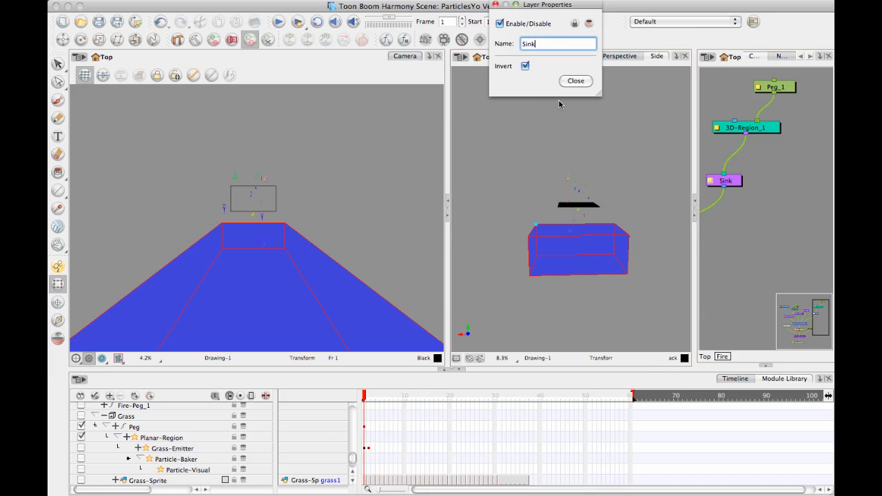
click(571, 82)
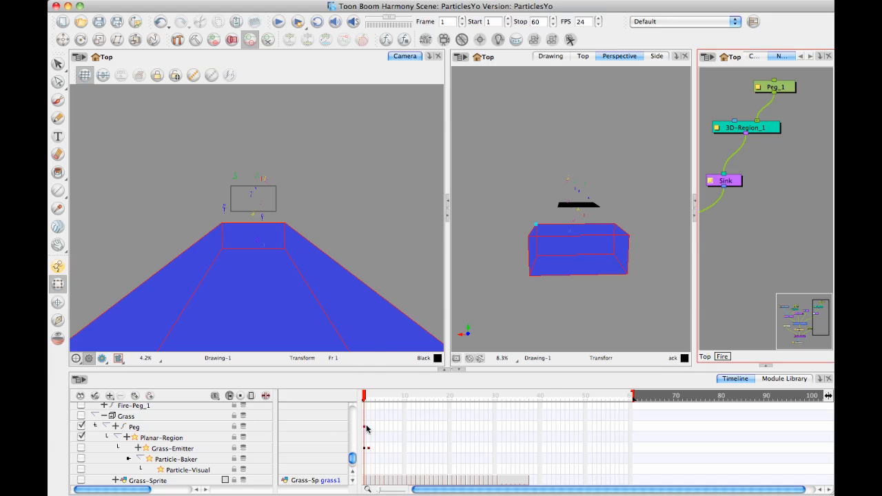
drag(365, 399, 537, 400)
mouse_move(581, 394)
mouse_down()
mouse_move(630, 394)
mouse_move(364, 394)
mouse_up()
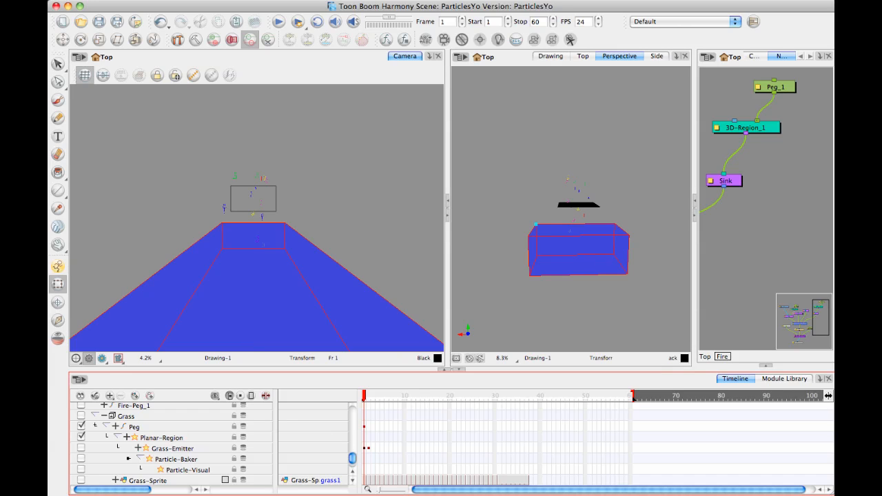
Enlarge the Network view to show the whole particle network, and display the Module Library's particle modules.
scroll(750, 146, down, 3)
scroll(750, 147, down, 3)
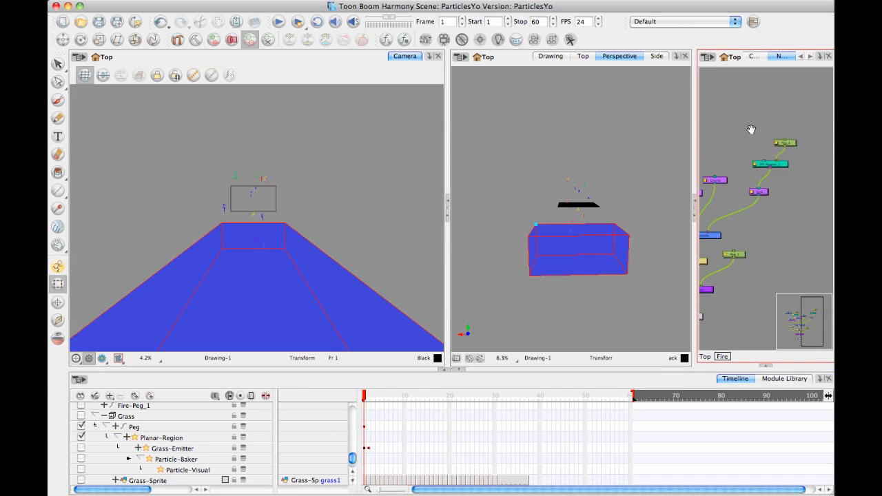
drag(695, 91, 559, 111)
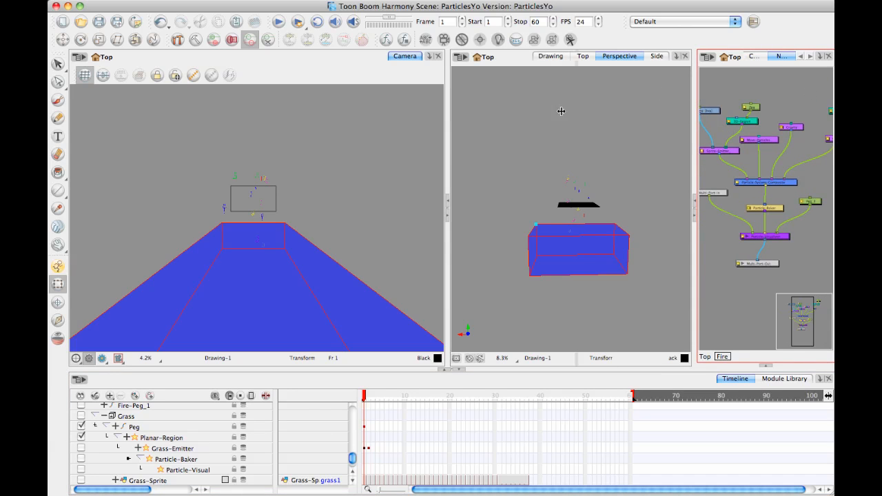
scroll(698, 193, up, 2)
scroll(699, 193, up, 4)
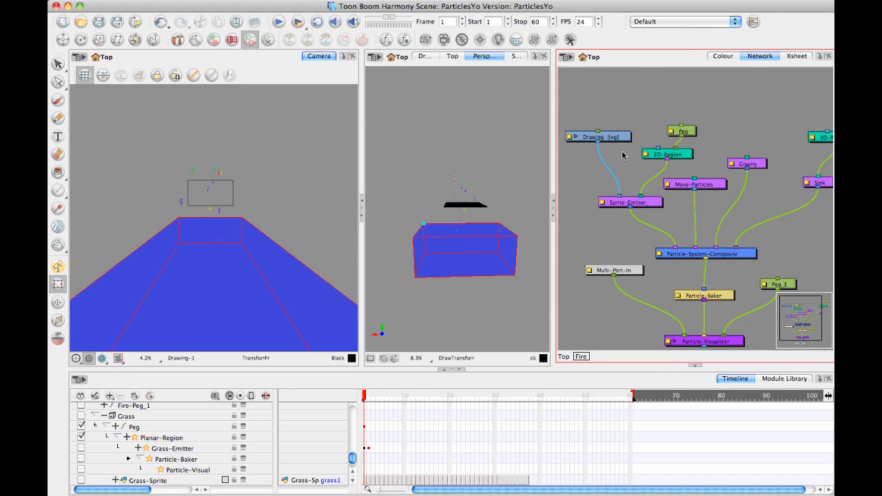
click(786, 380)
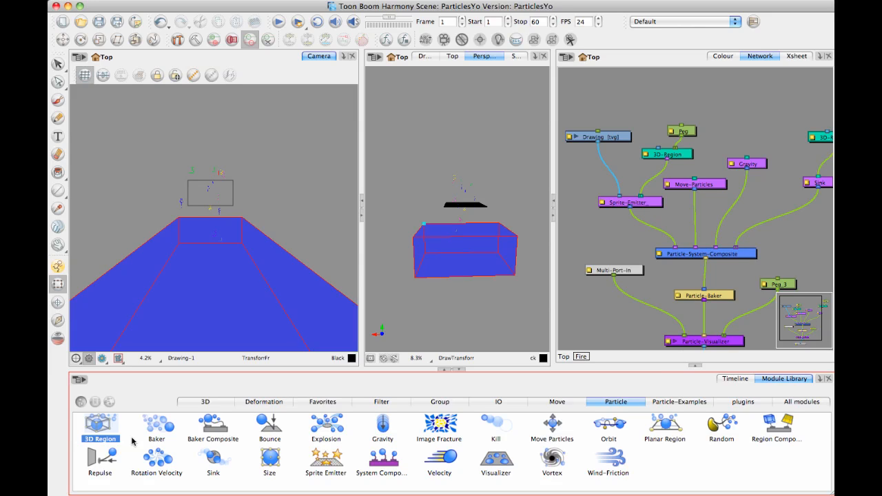
click(500, 206)
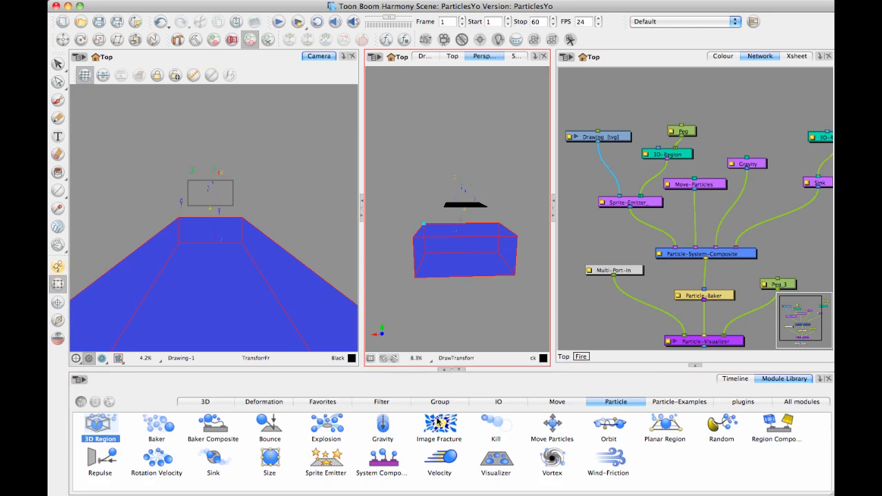